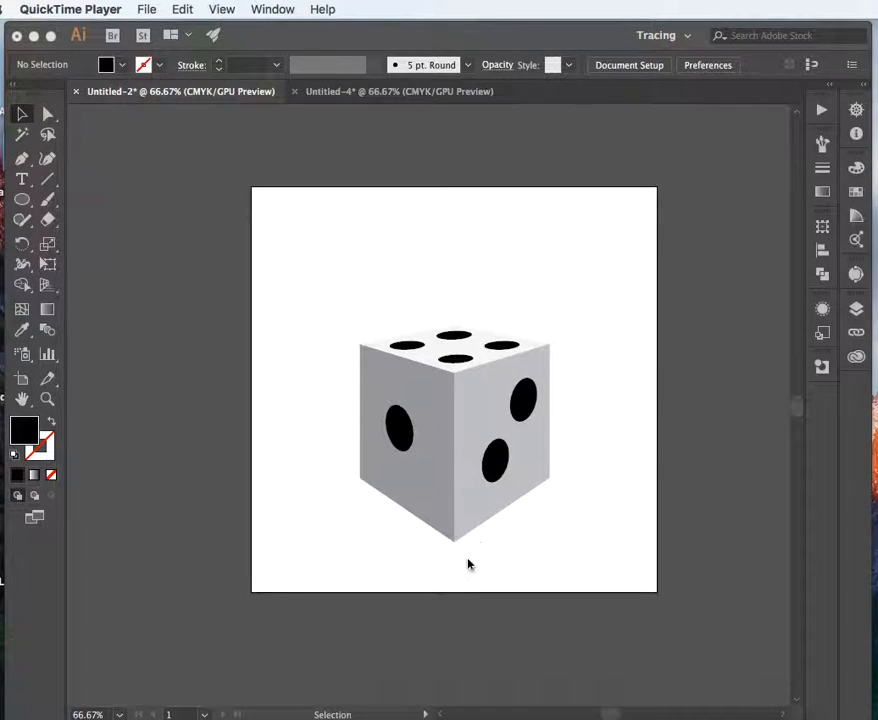
Compare the finished die in Untitled-2 with the coloured cube in Untitled-4, ending on Untitled-4
click(379, 93)
click(379, 93)
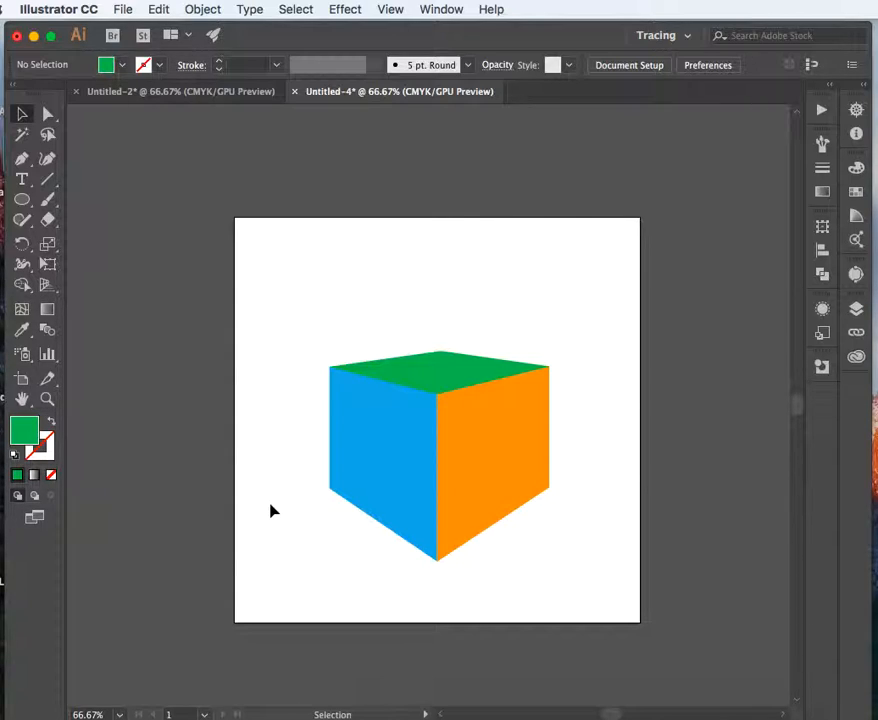
click(204, 96)
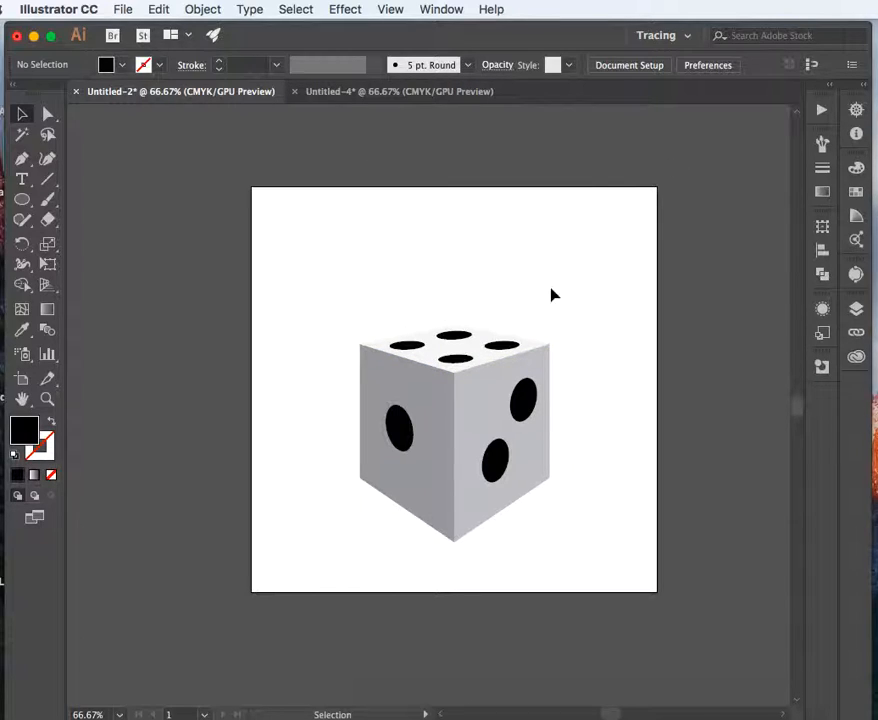
click(377, 91)
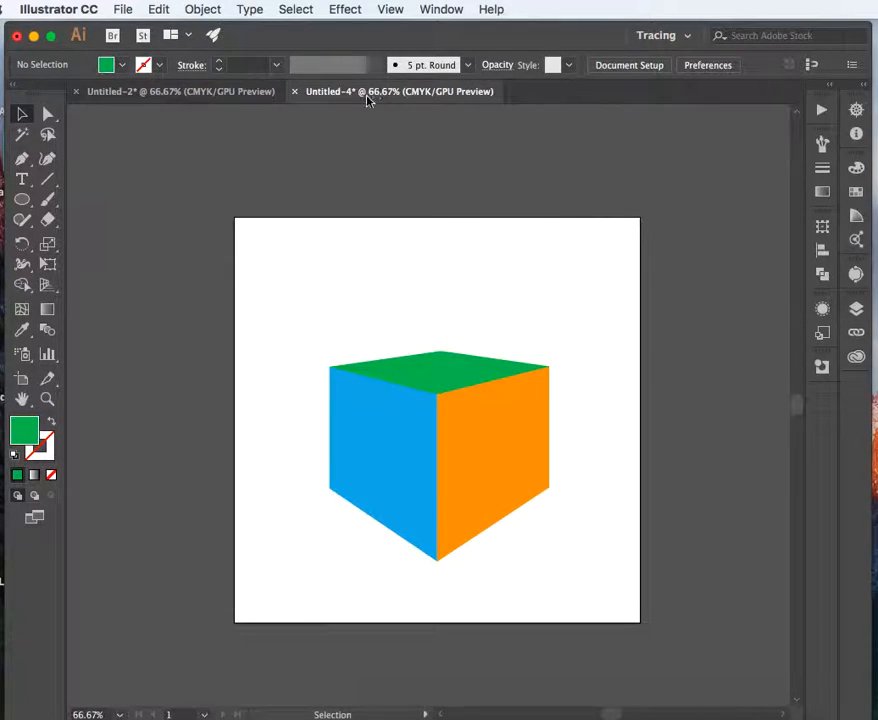
Fill the cube's blue left face with the C=0 M=0 Y=0 K=50 grey swatch
click(368, 441)
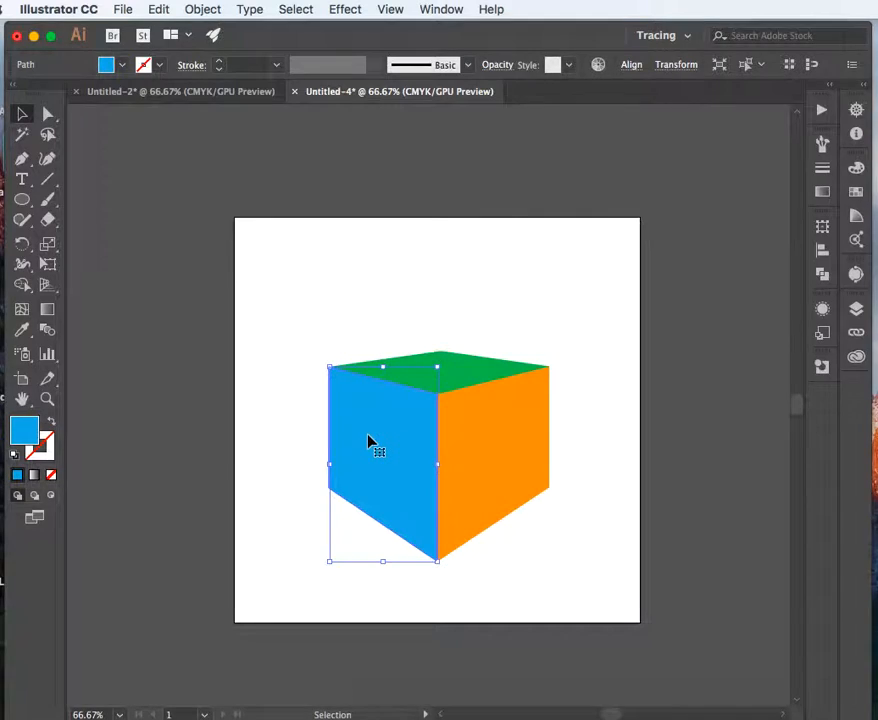
click(122, 65)
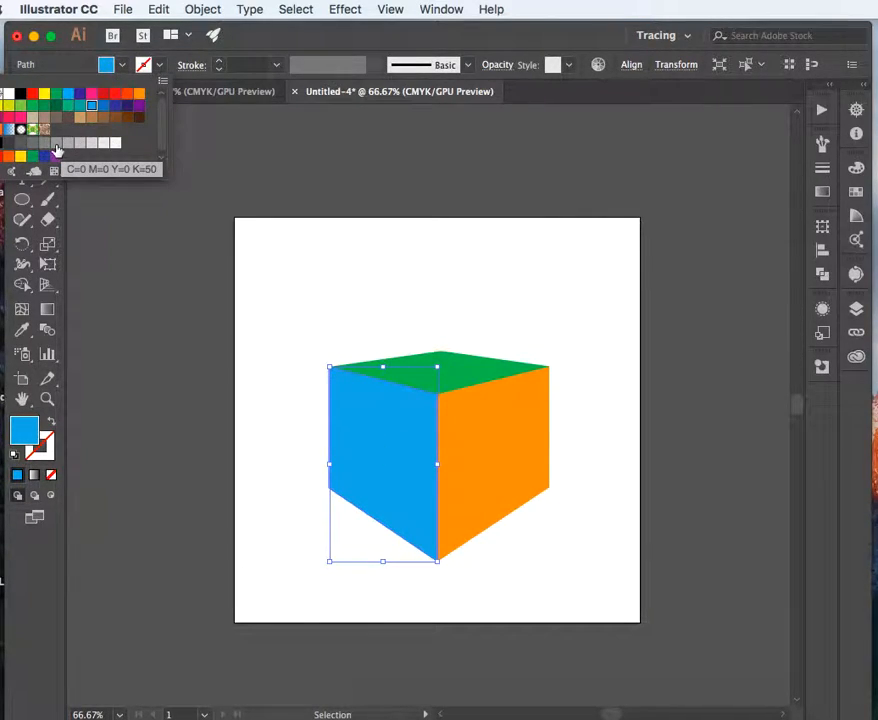
click(56, 144)
click(466, 431)
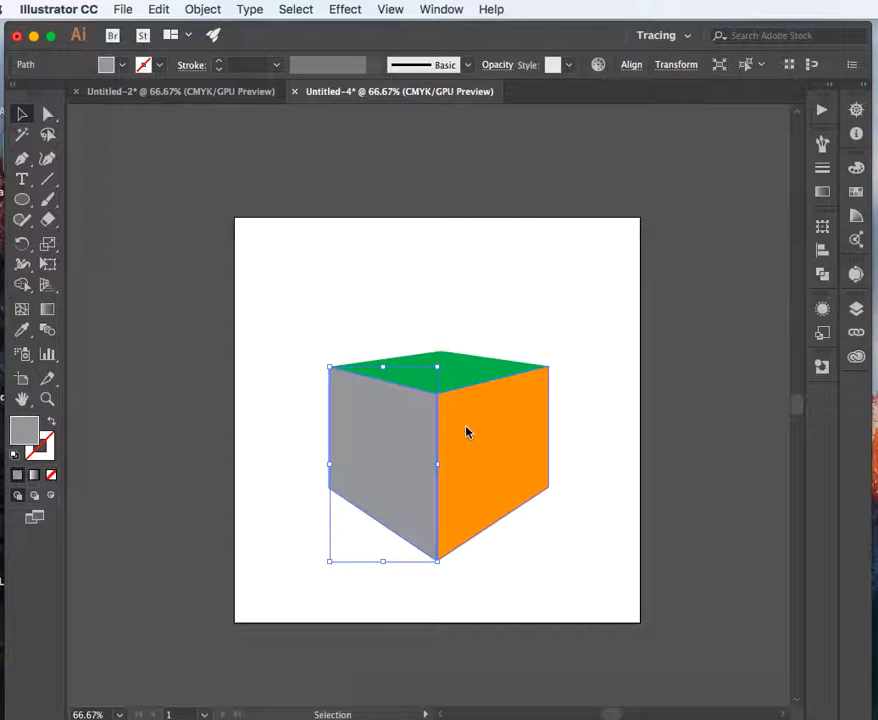
Fill the cube's orange right face with the C=0 M=0 Y=0 K=30 grey swatch
click(493, 430)
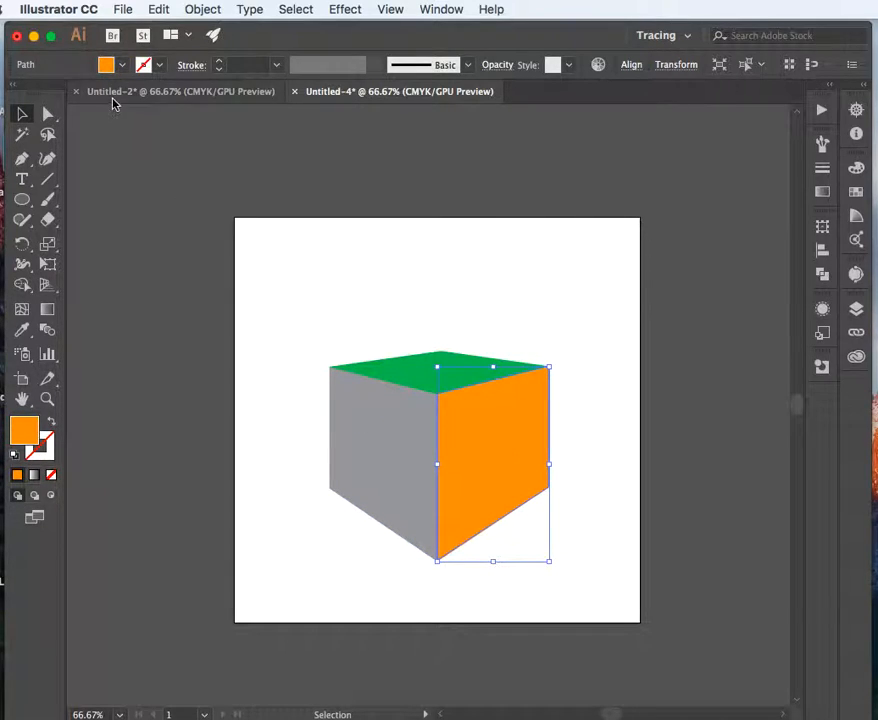
click(123, 66)
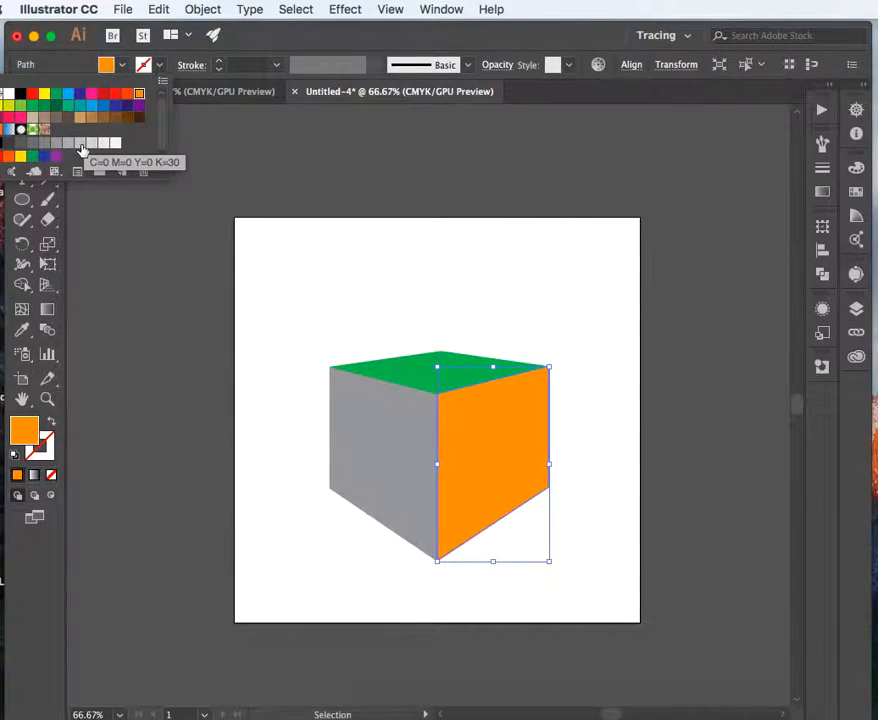
click(82, 148)
click(404, 379)
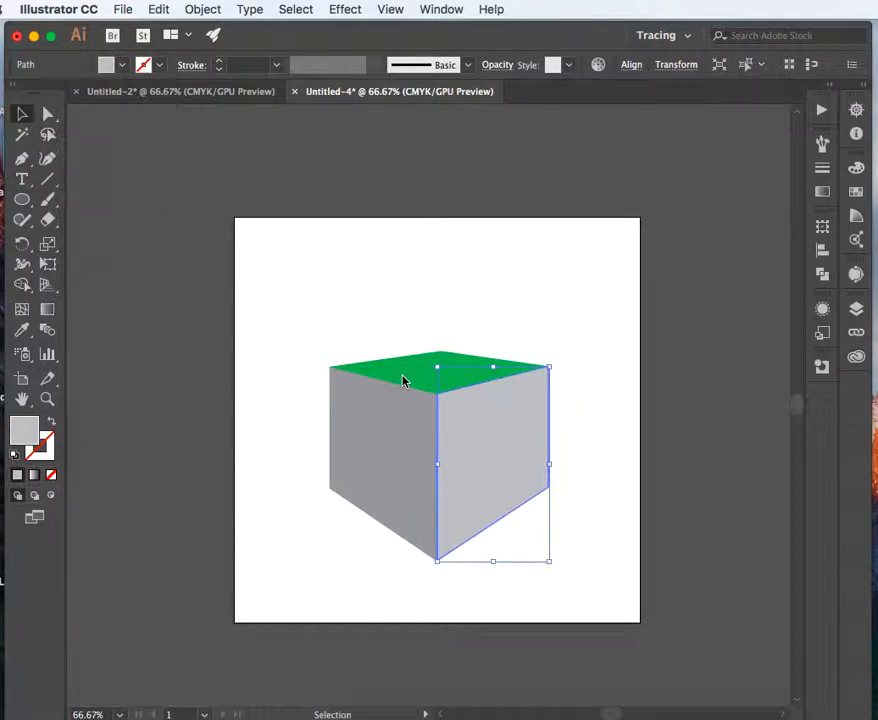
Fill the cube's green top face with a very light grey swatch and deselect it
click(425, 380)
click(123, 66)
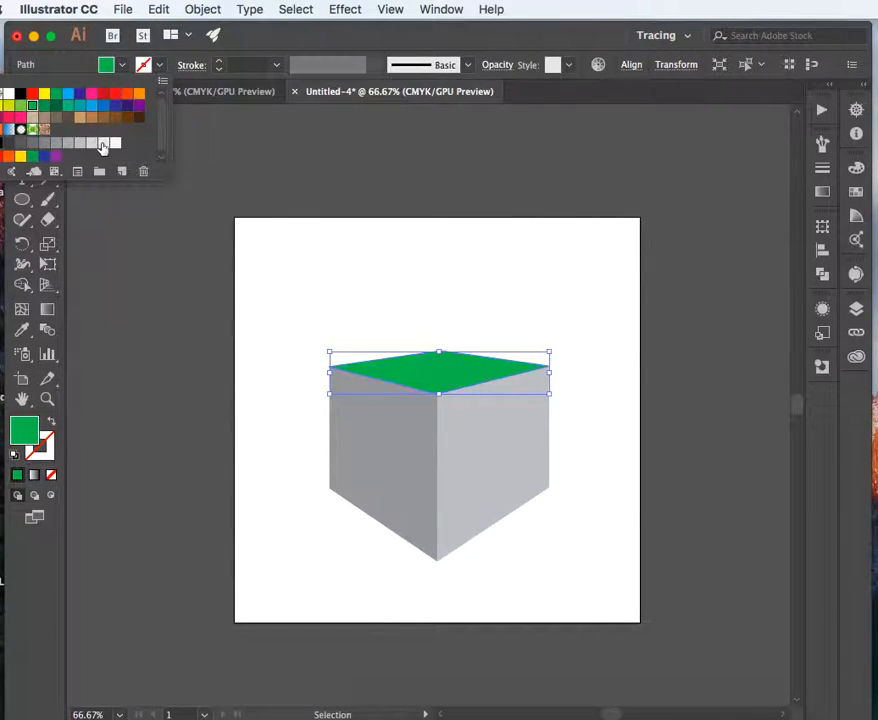
click(105, 143)
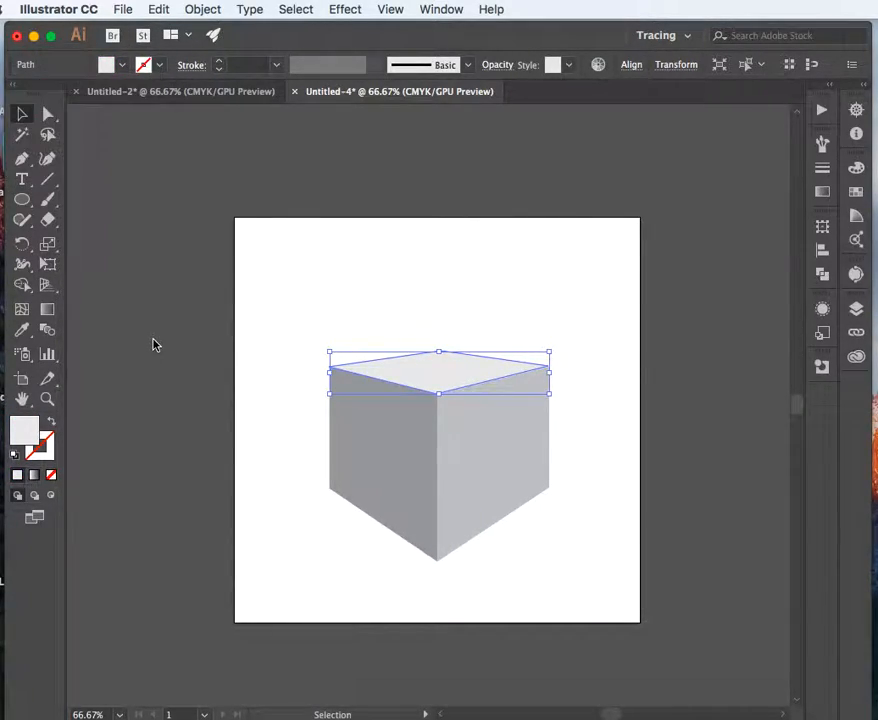
click(229, 357)
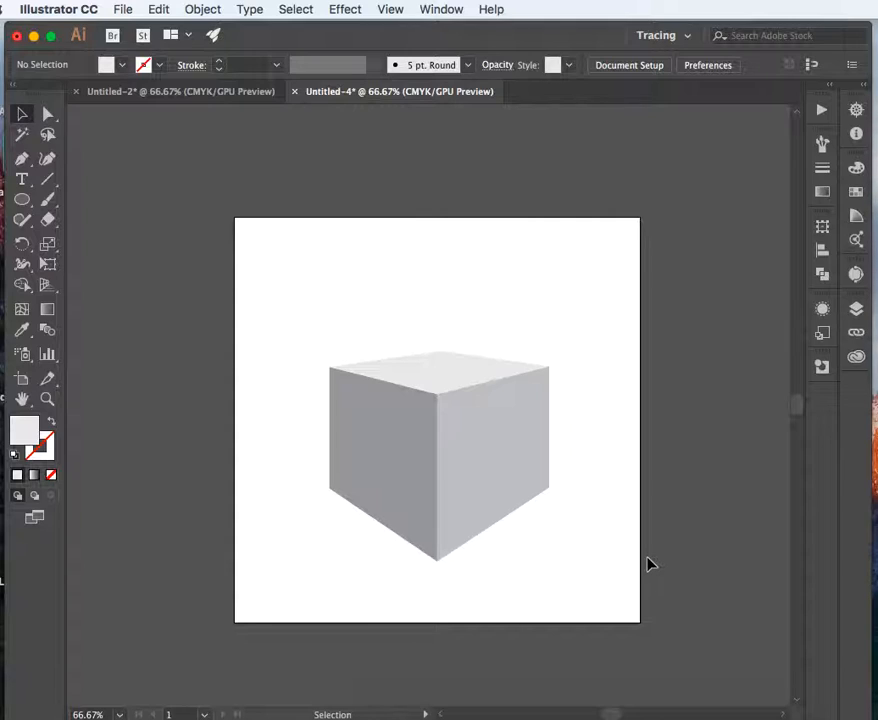
Activate the Ellipse tool and set its fill to black with no stroke
click(24, 201)
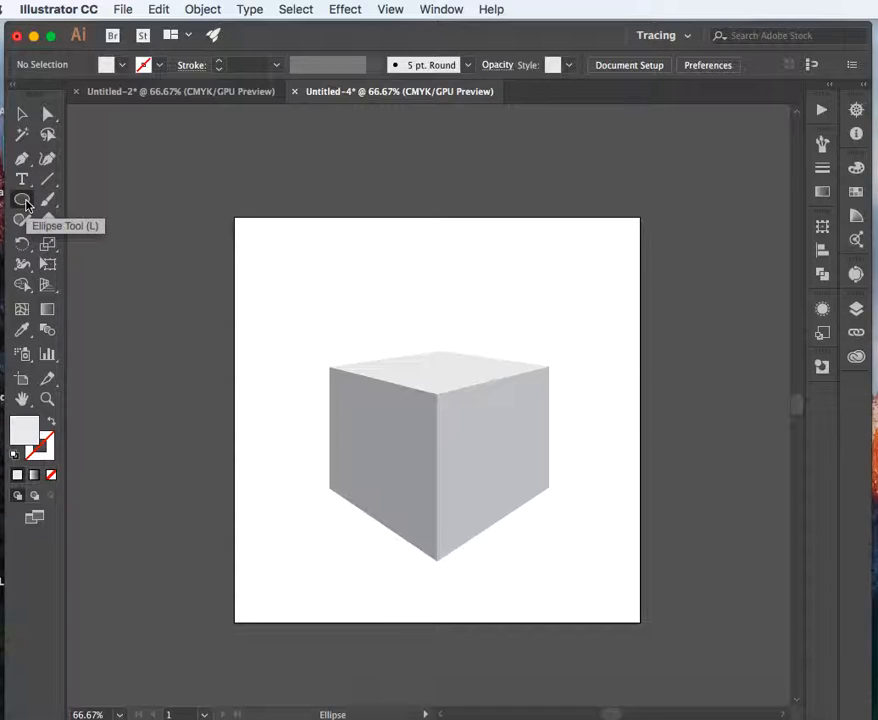
click(104, 64)
click(20, 93)
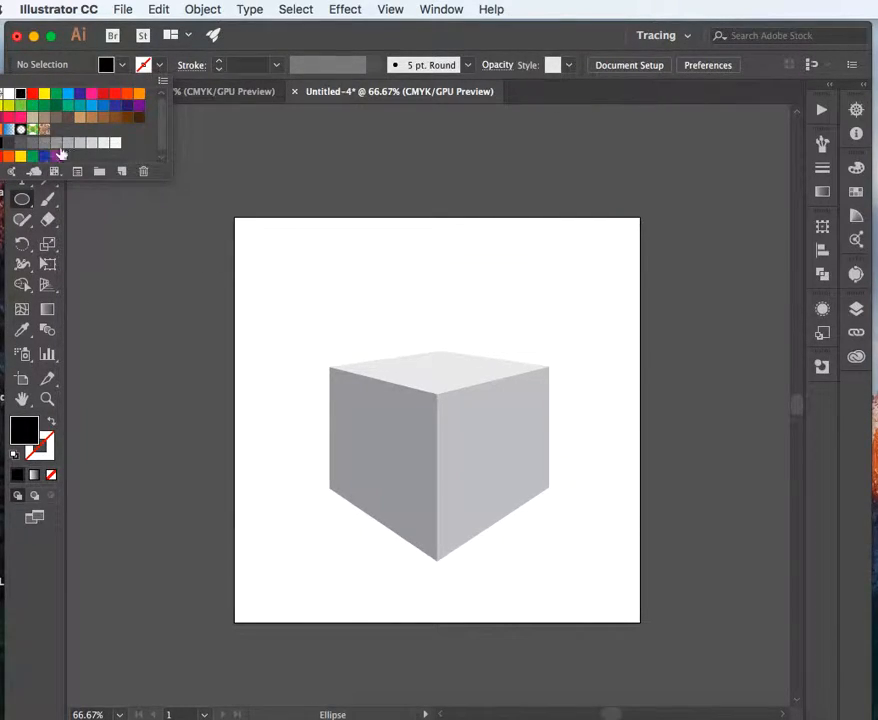
click(95, 214)
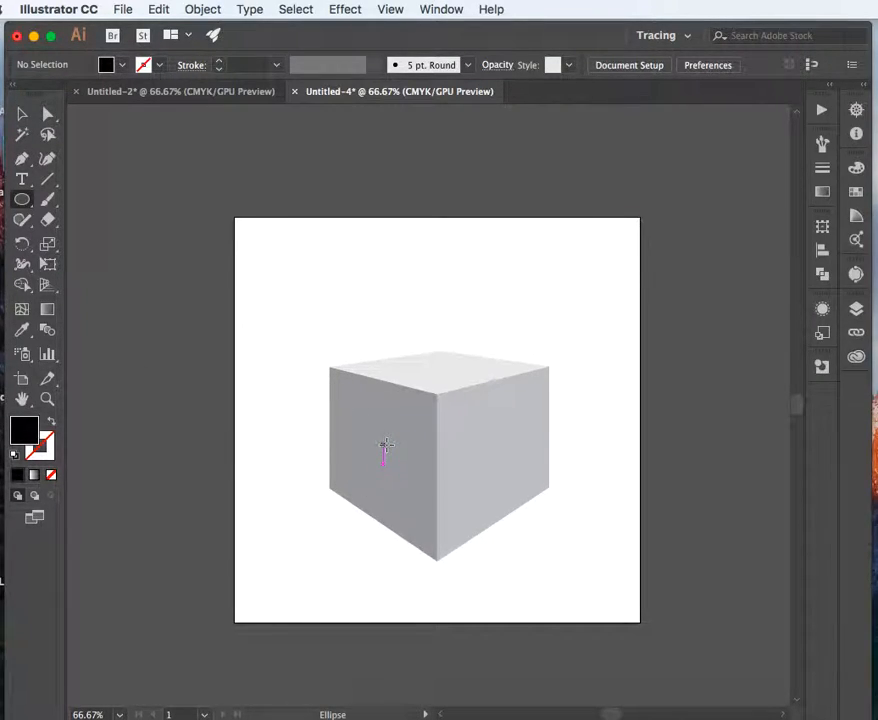
Try a small flat black circle on the cube's left face, and delete it
drag(272, 370, 289, 390)
click(22, 113)
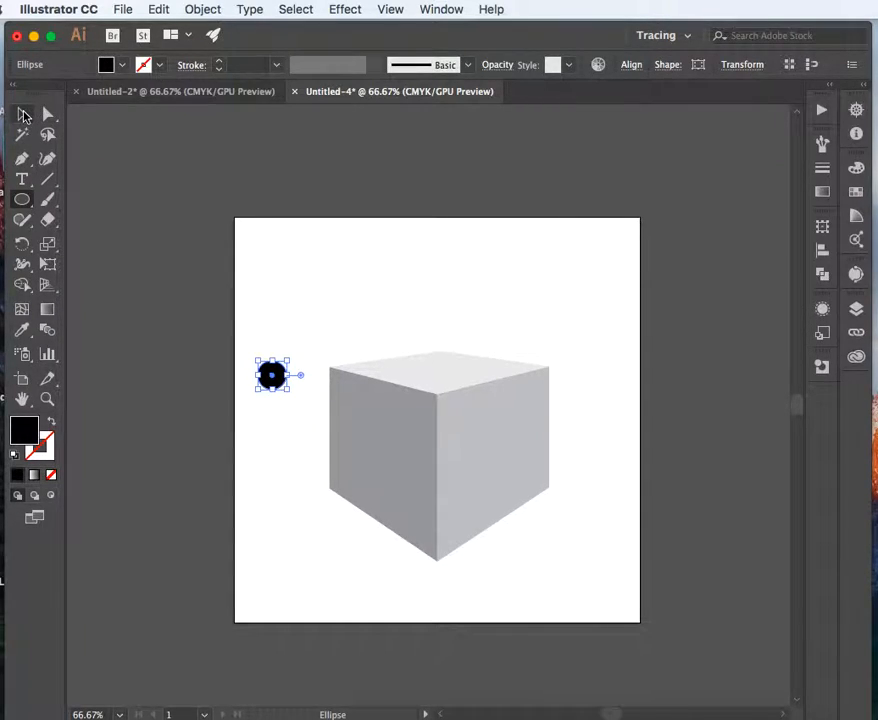
drag(273, 375, 375, 452)
click(245, 451)
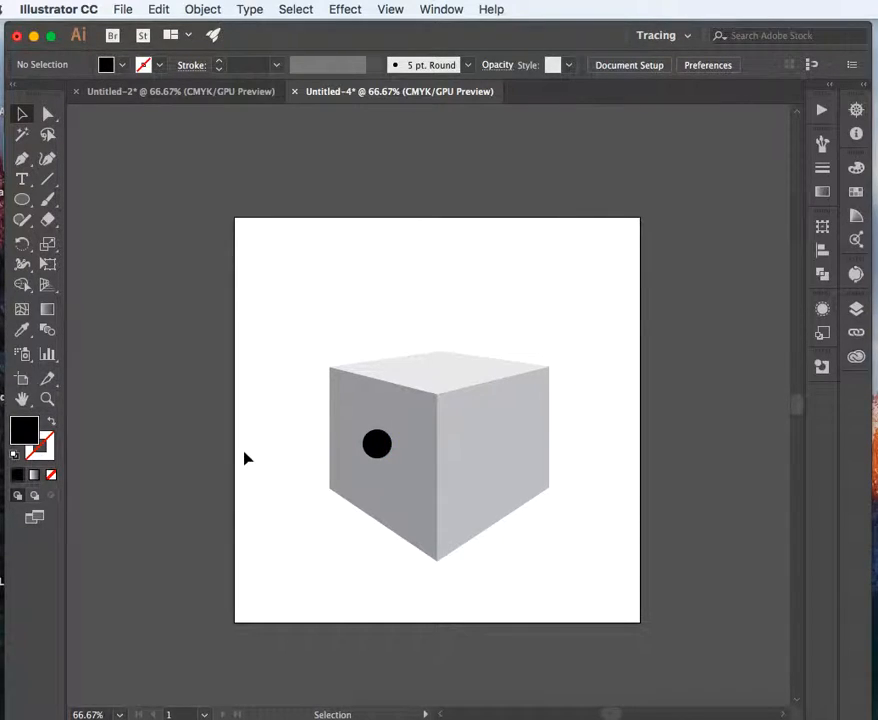
click(374, 447)
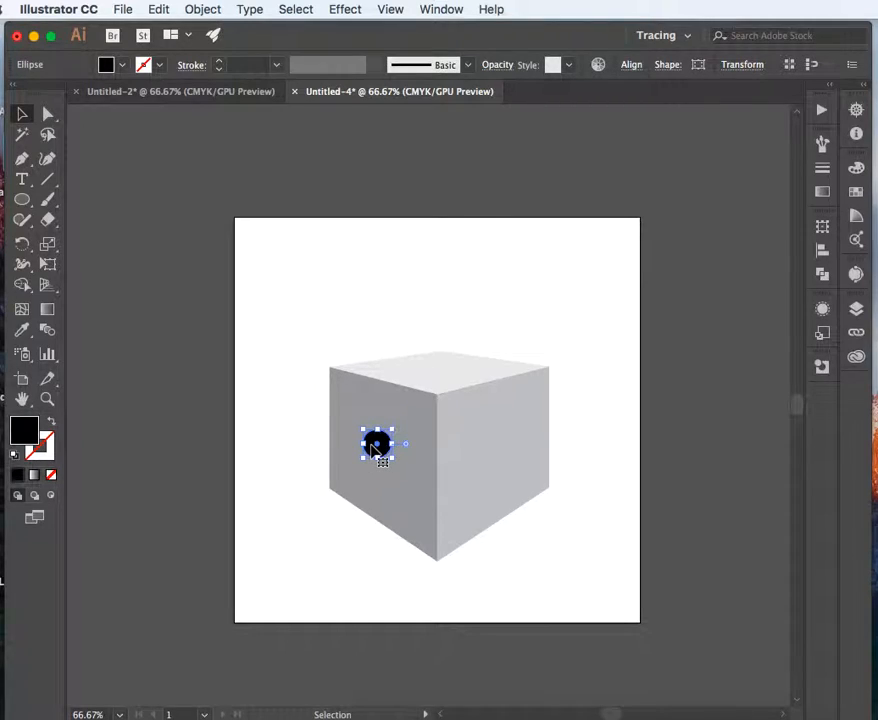
key(Delete)
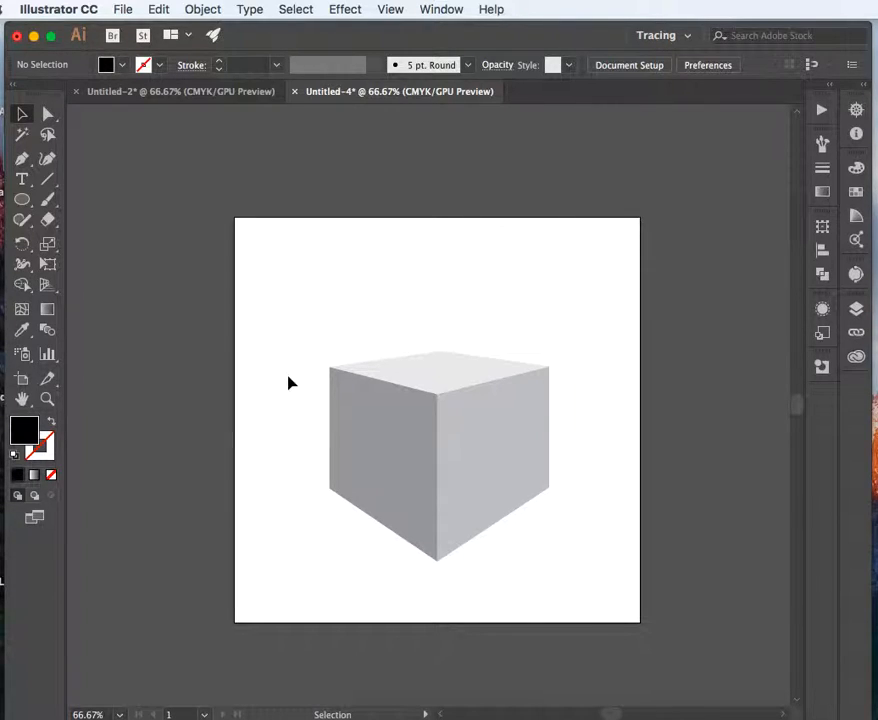
Show the perspective grid over the cube
key(super+shift+i)
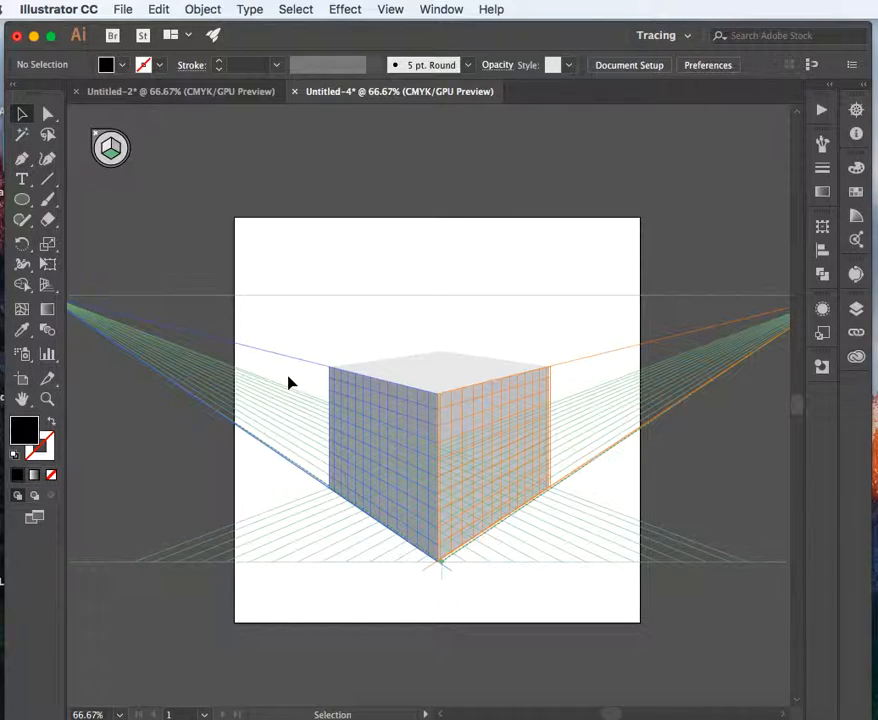
Try an ellipse over the left face with the horizontal grid plane active, and delete it
click(23, 200)
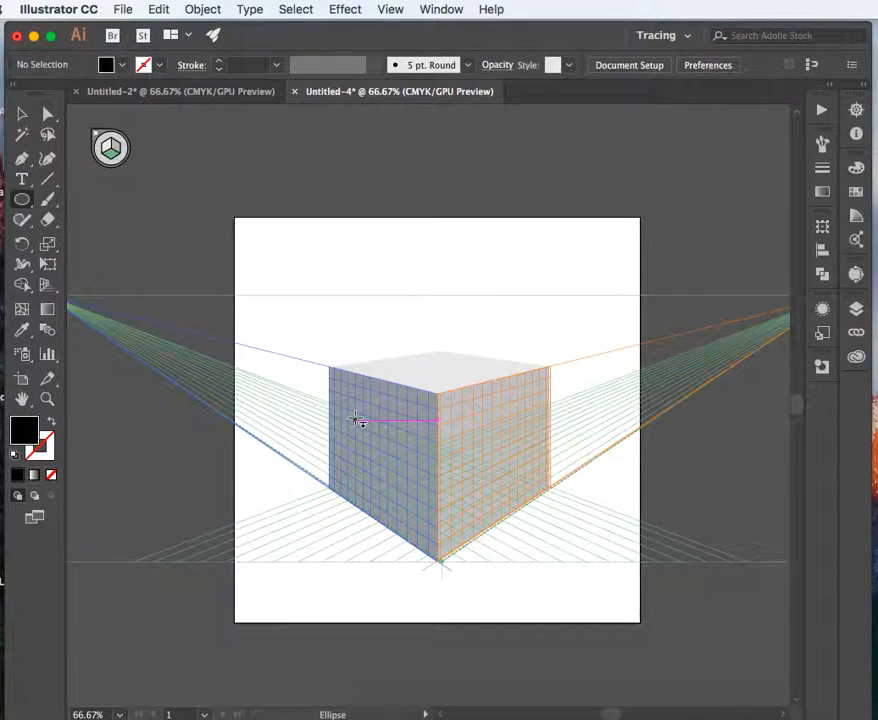
mouse_move(362, 421)
mouse_down()
mouse_move(380, 453)
mouse_move(367, 462)
mouse_move(377, 440)
mouse_move(386, 457)
mouse_move(368, 463)
mouse_up()
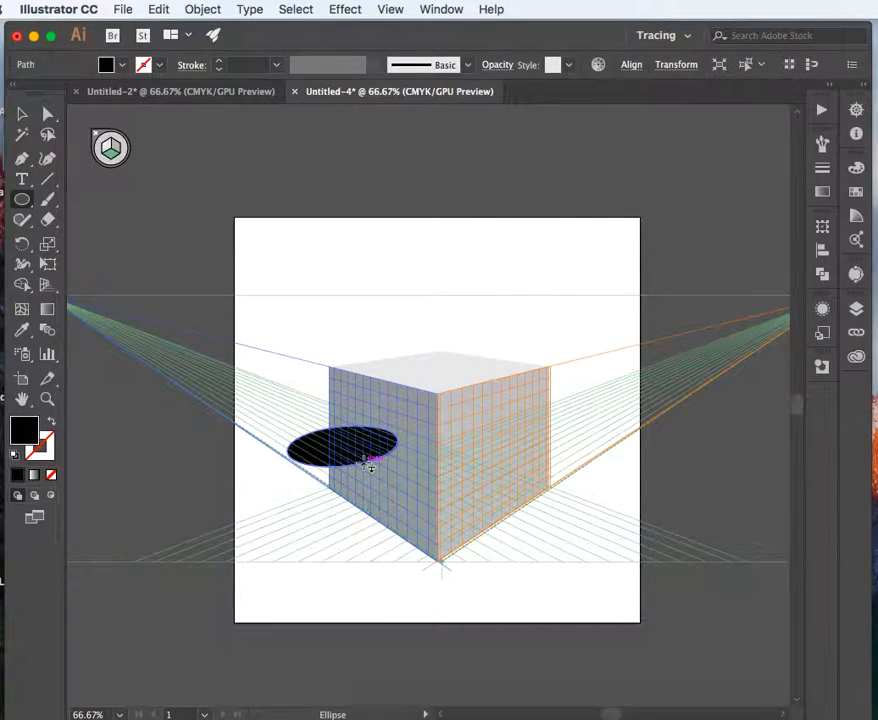
key(shift+v)
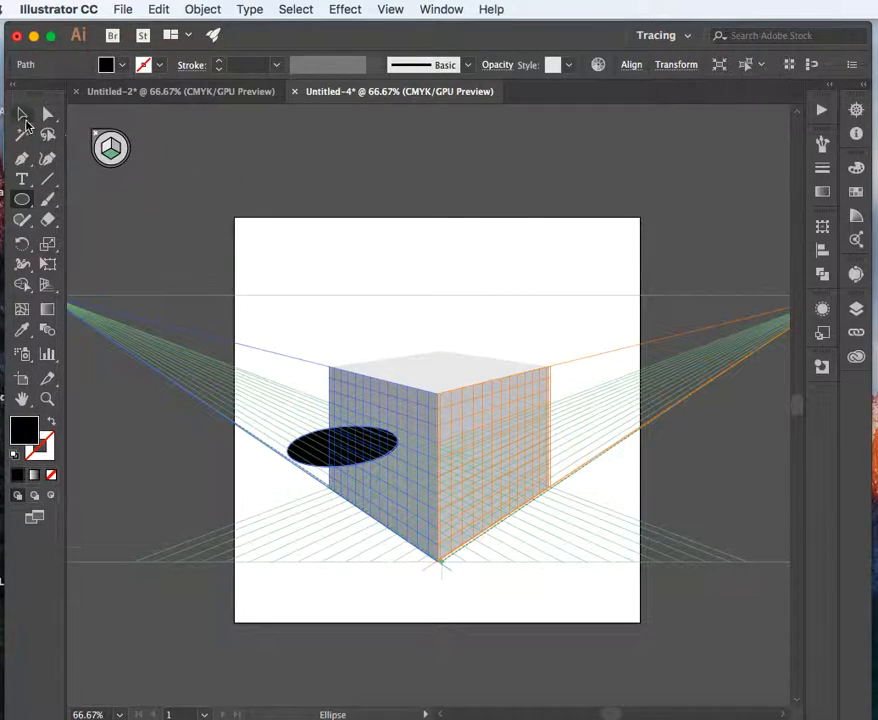
click(22, 117)
key(Delete)
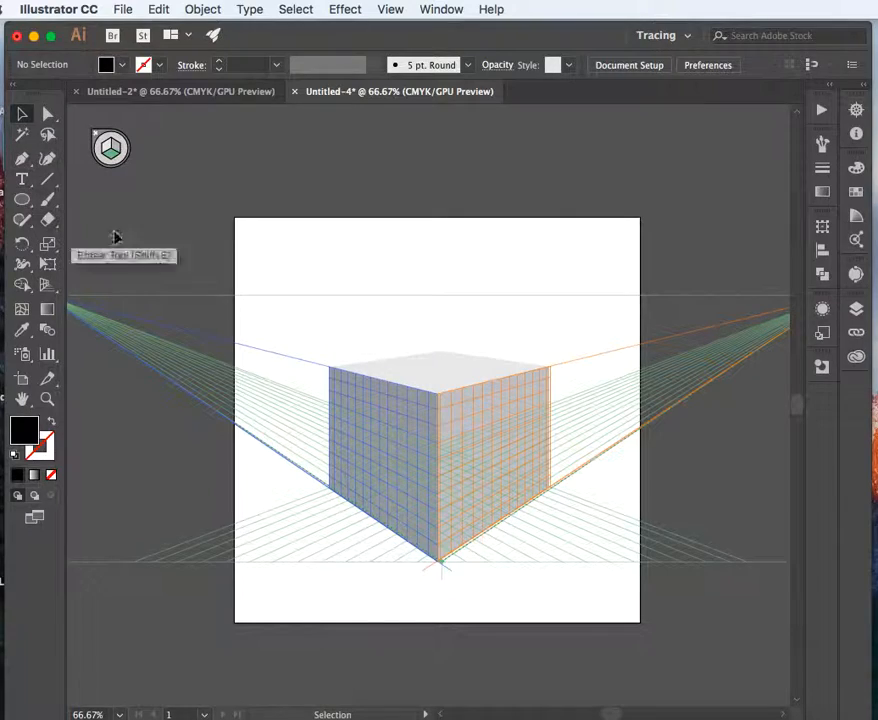
Activate the left grid plane and draw a black circle about 96 pt across on the cube's left face
key(l)
click(111, 149)
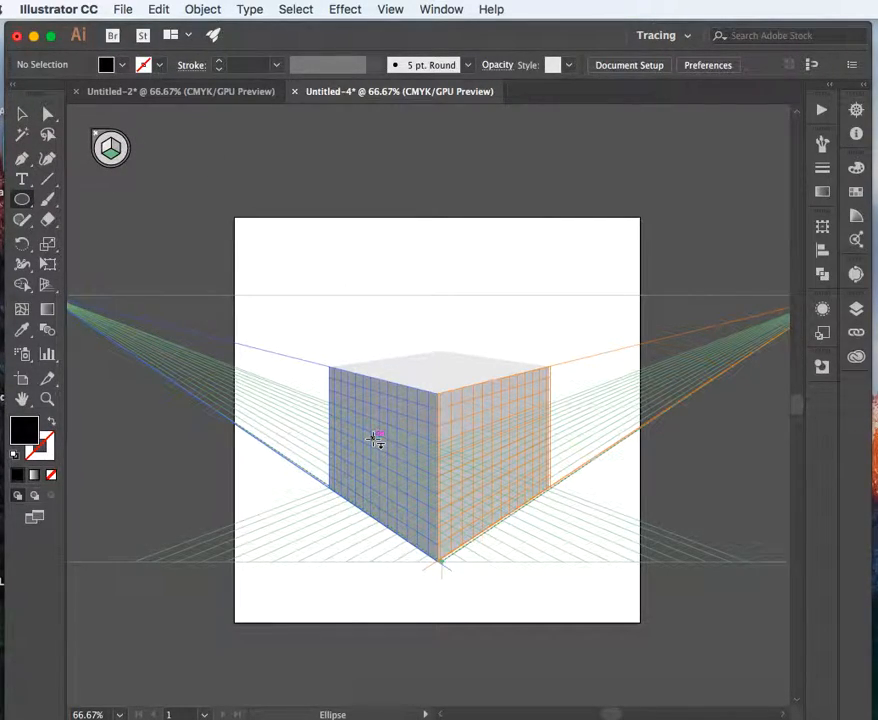
click(105, 148)
drag(367, 428, 393, 483)
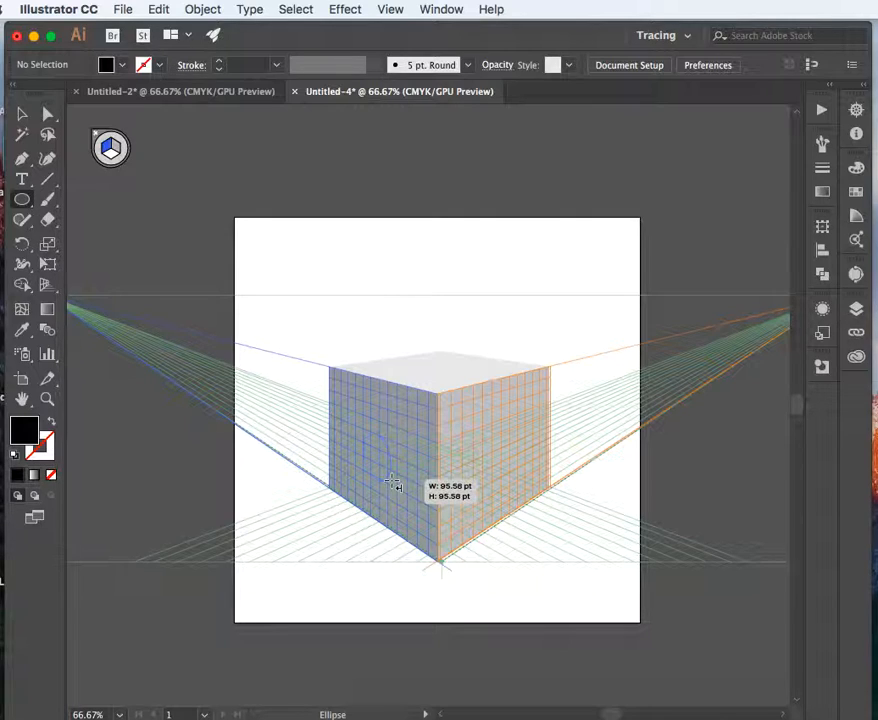
drag(393, 484, 396, 485)
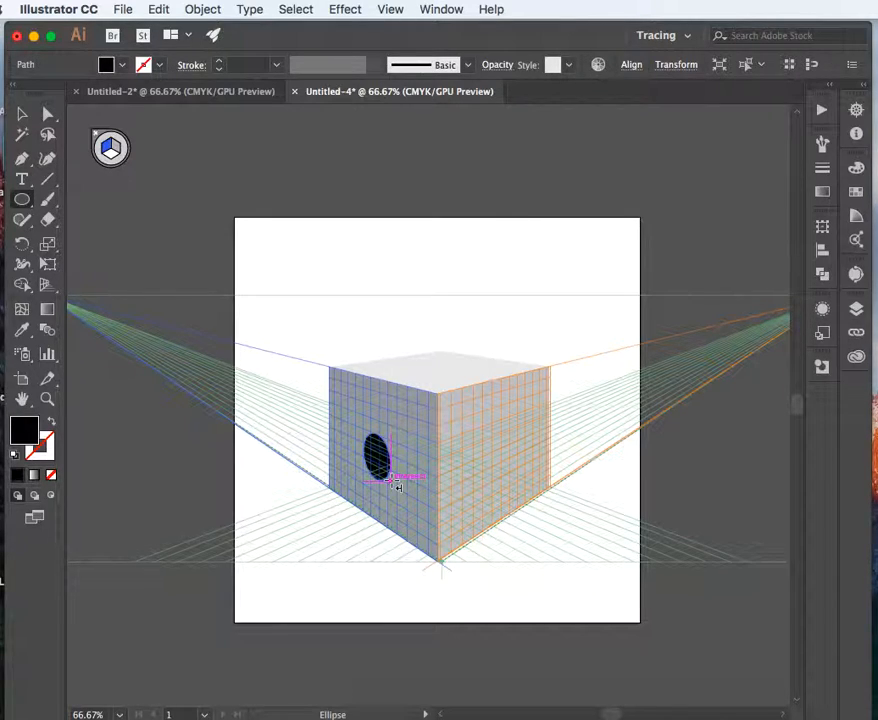
Move the black dot up slightly to the centre of the cube's left face and deselect it
key(v)
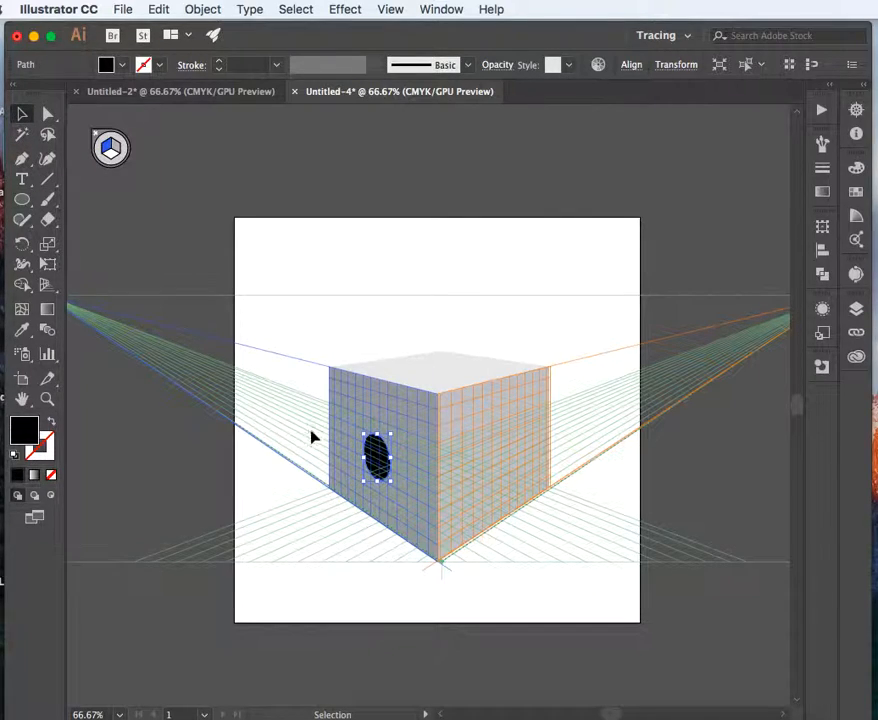
drag(376, 464, 367, 444)
click(196, 500)
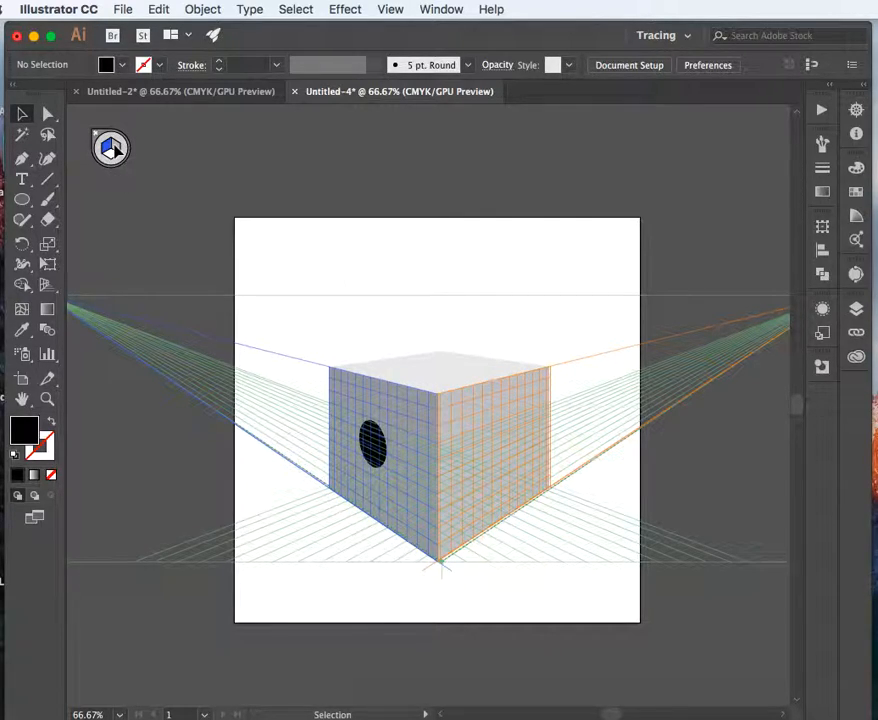
Activate the right grid plane and draw a black dot in the lower inner part of the cube's right face
click(21, 199)
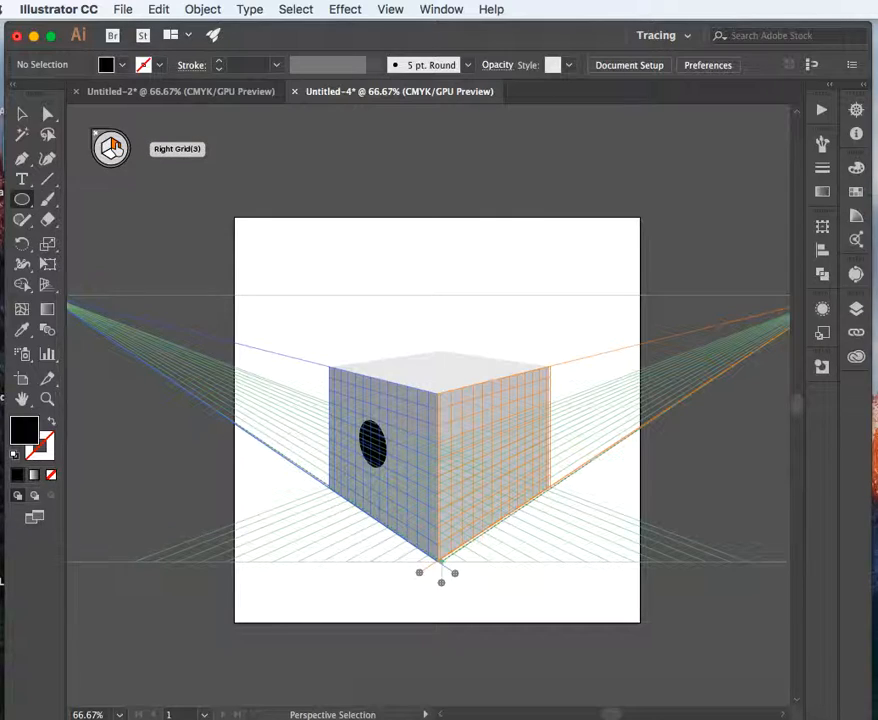
drag(460, 466, 487, 503)
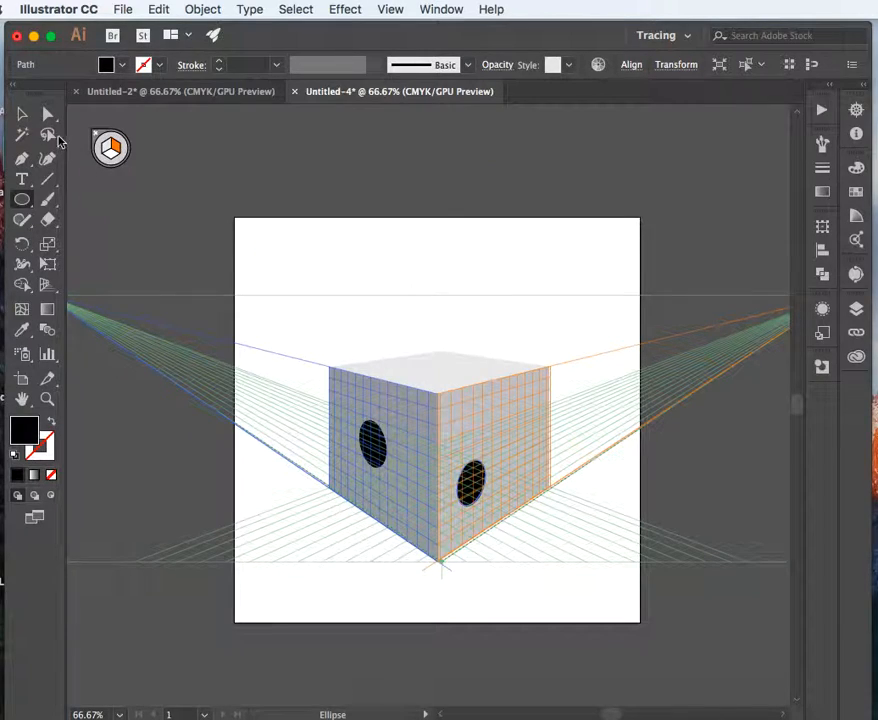
click(22, 113)
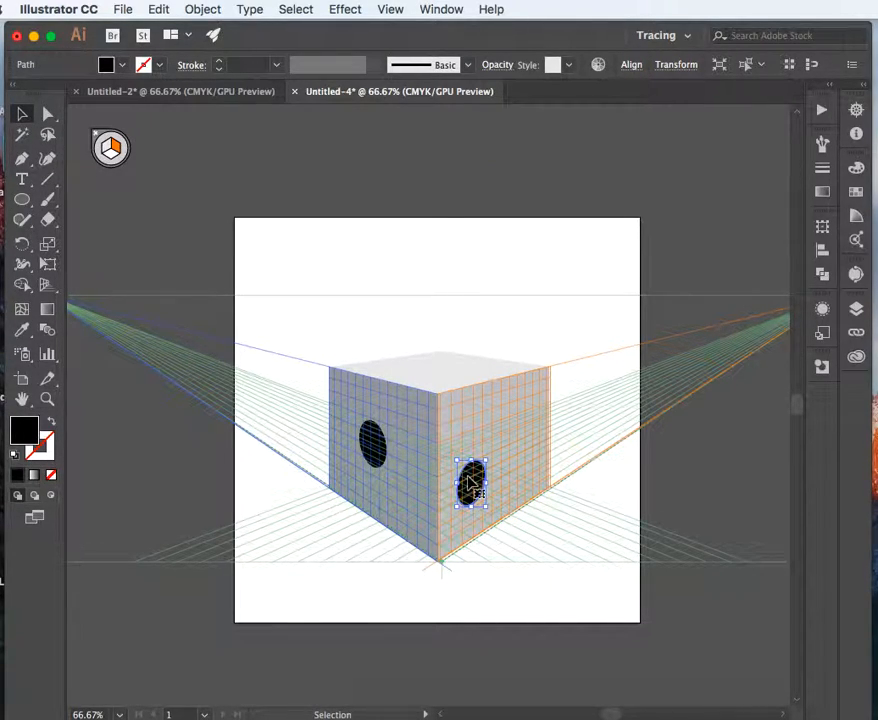
Copy the right-face dot, place the duplicate near the face's upper outer corner, and shift the lower dot slightly outward
key(a)
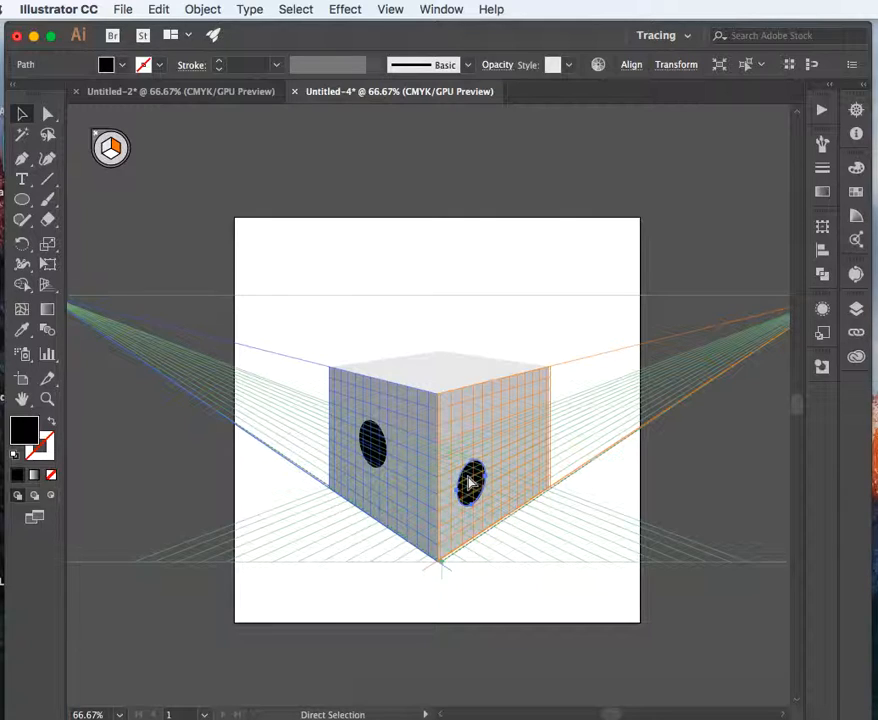
key(super+c)
key(super+v)
key(v)
drag(428, 409, 518, 424)
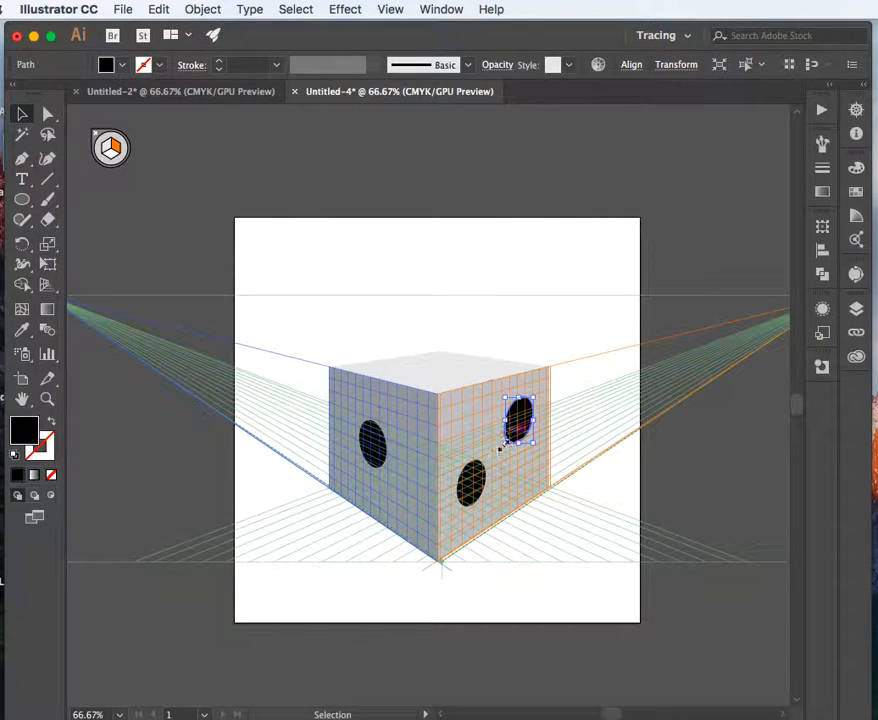
drag(478, 488, 488, 487)
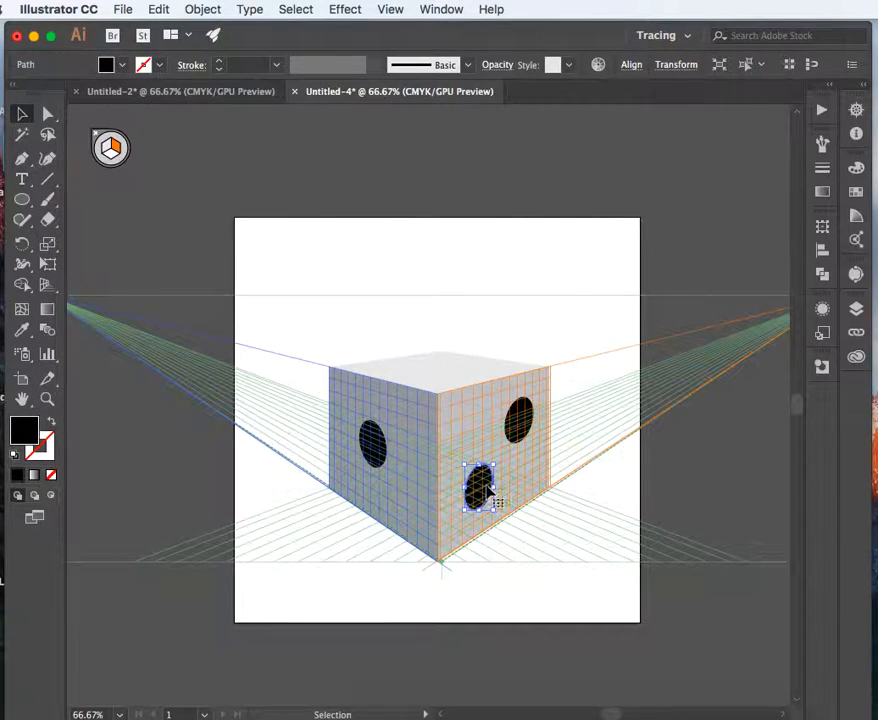
Scale down the dot near the right face's upper outer corner slightly so it looks farther away than the lower dot
click(606, 484)
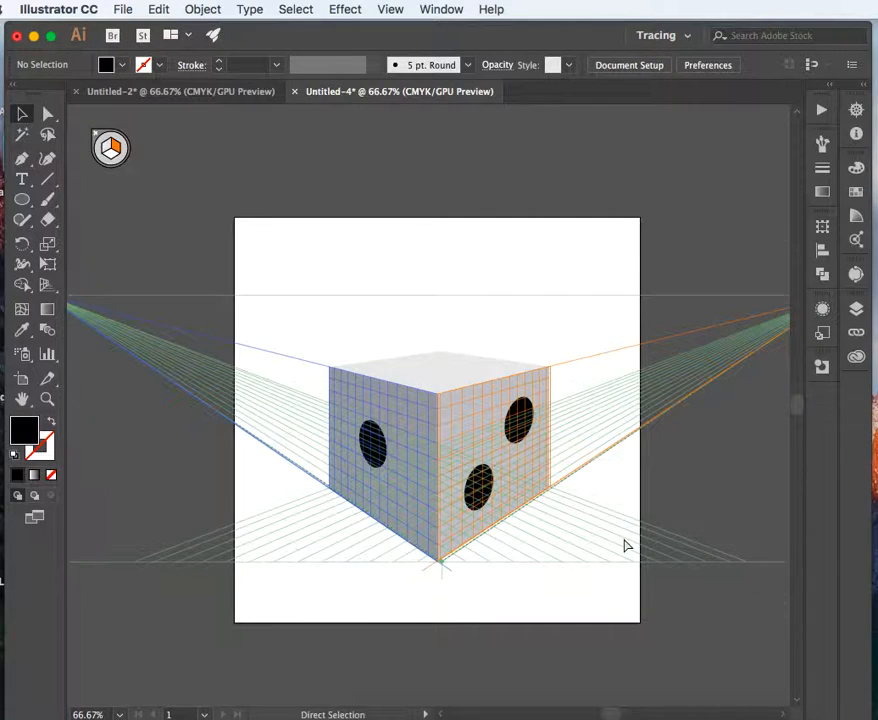
key(super+equal)
key(super+equal)
key(super+equal)
key(super+equal)
scroll(624, 546, right, 5)
scroll(624, 546, down, 2)
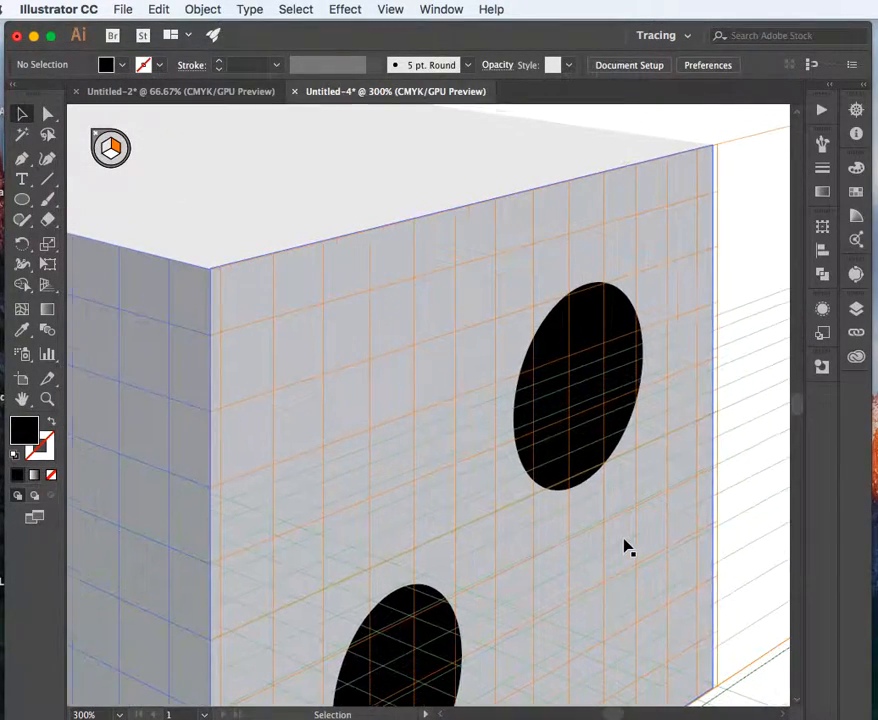
click(583, 337)
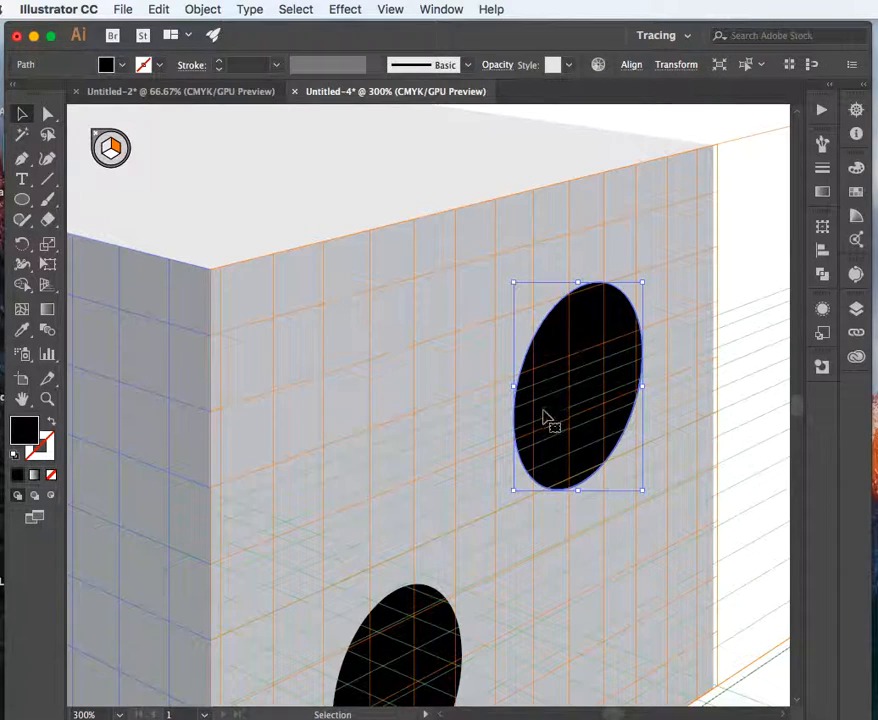
scroll(600, 363, down, 5)
scroll(600, 363, left, 2)
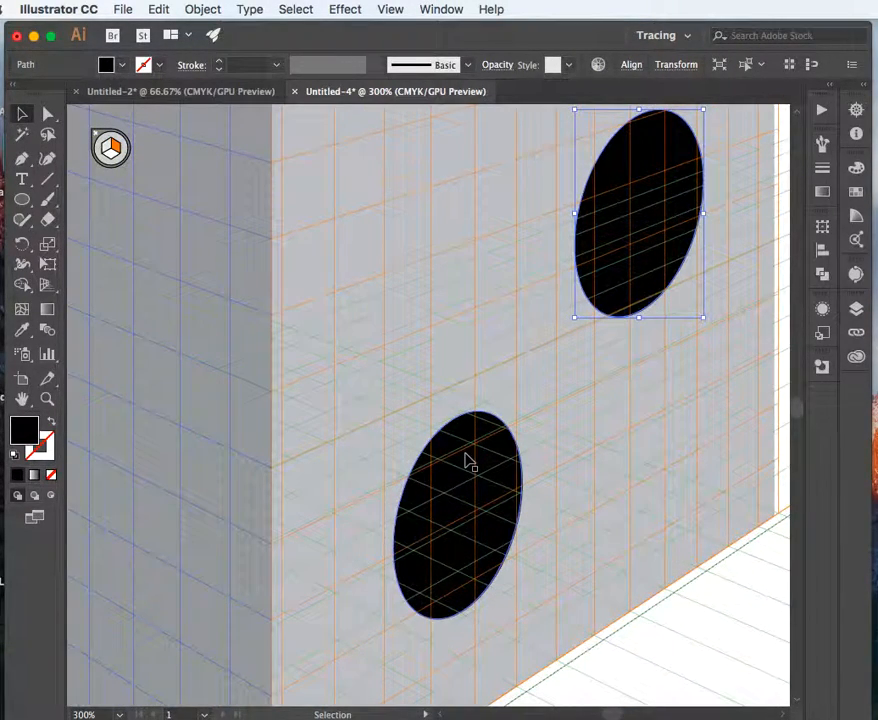
scroll(467, 461, up, 4)
scroll(467, 461, right, 2)
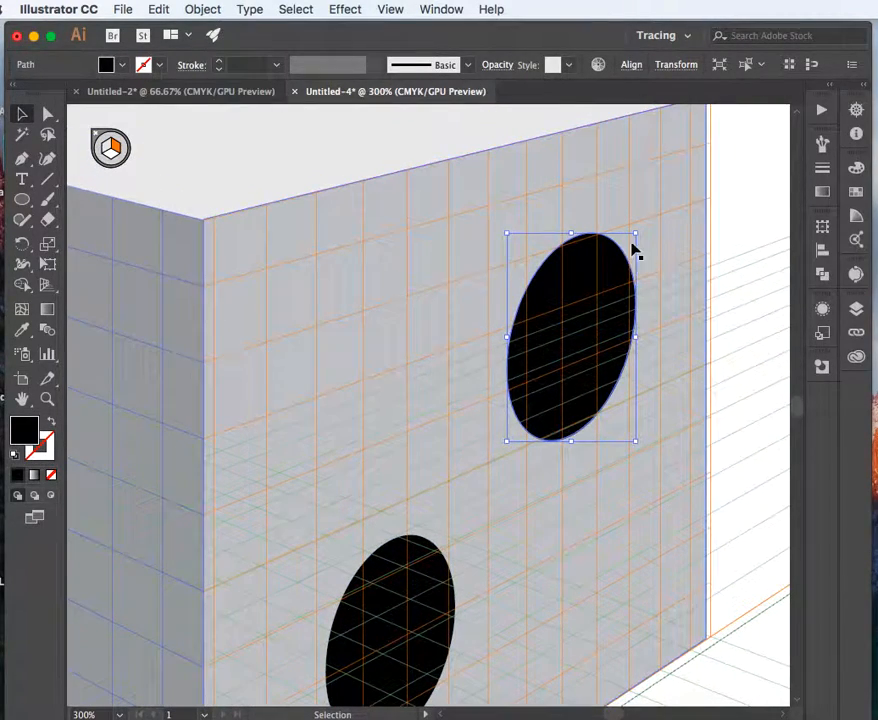
drag(636, 234, 625, 253)
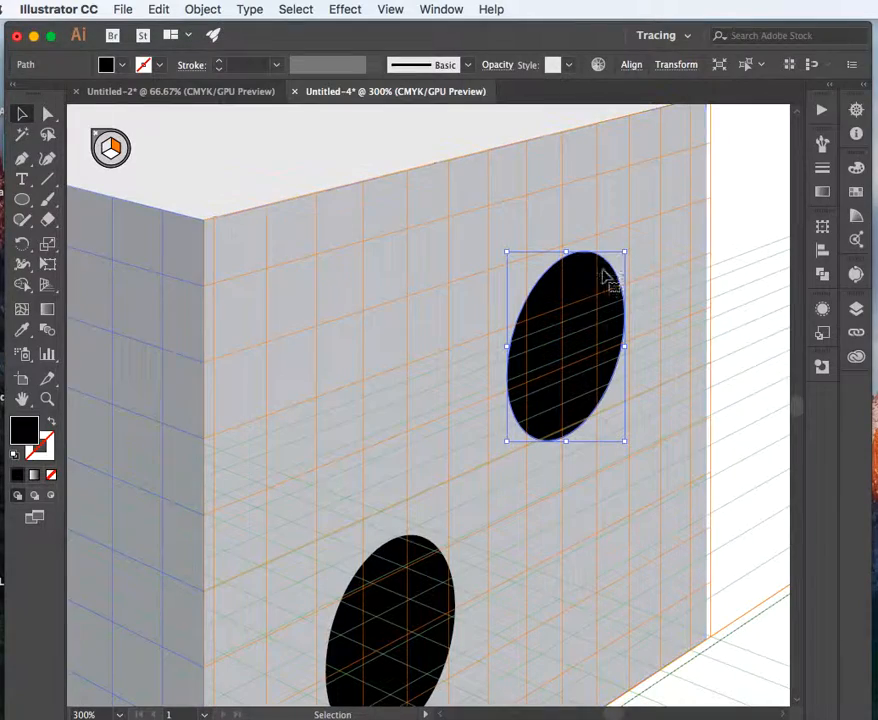
Move the reduced dot on the right face up slightly and deselect it
drag(584, 294, 585, 280)
key(a)
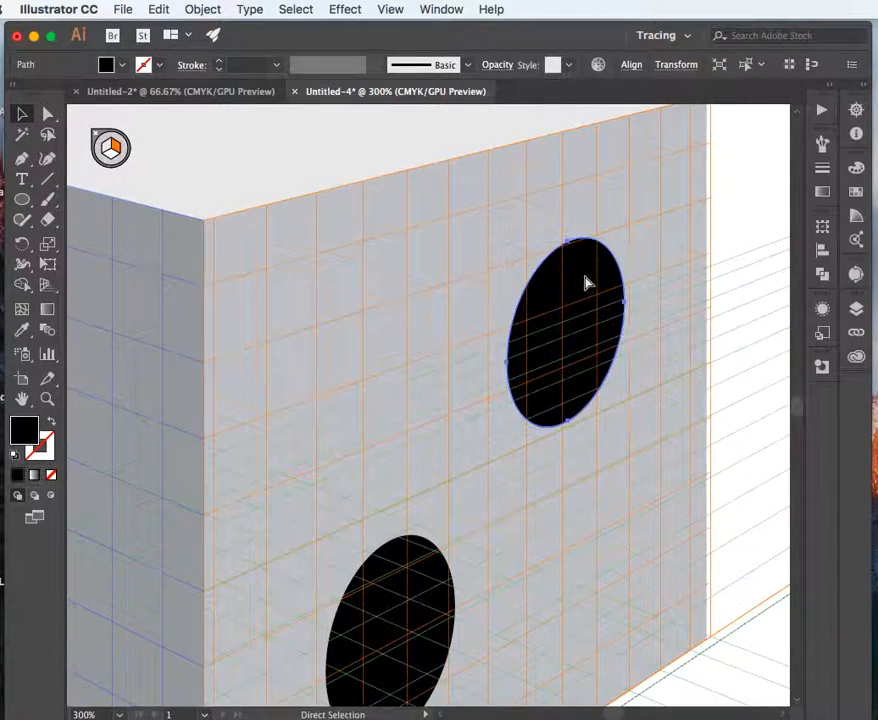
key(super+minus)
key(super+minus)
key(super+minus)
scroll(586, 283, left, 2)
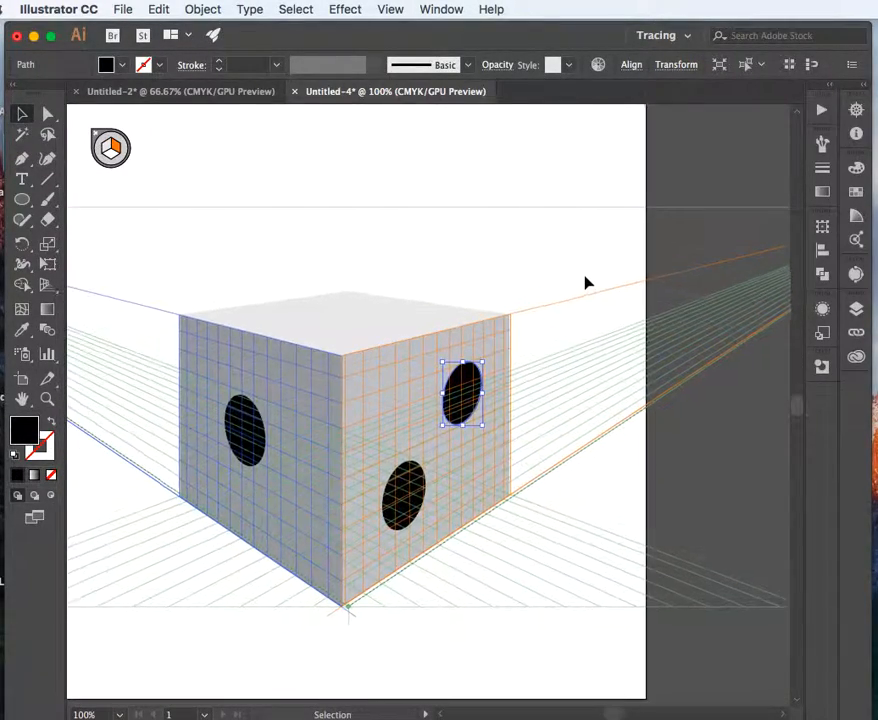
click(564, 276)
scroll(564, 276, left, 2)
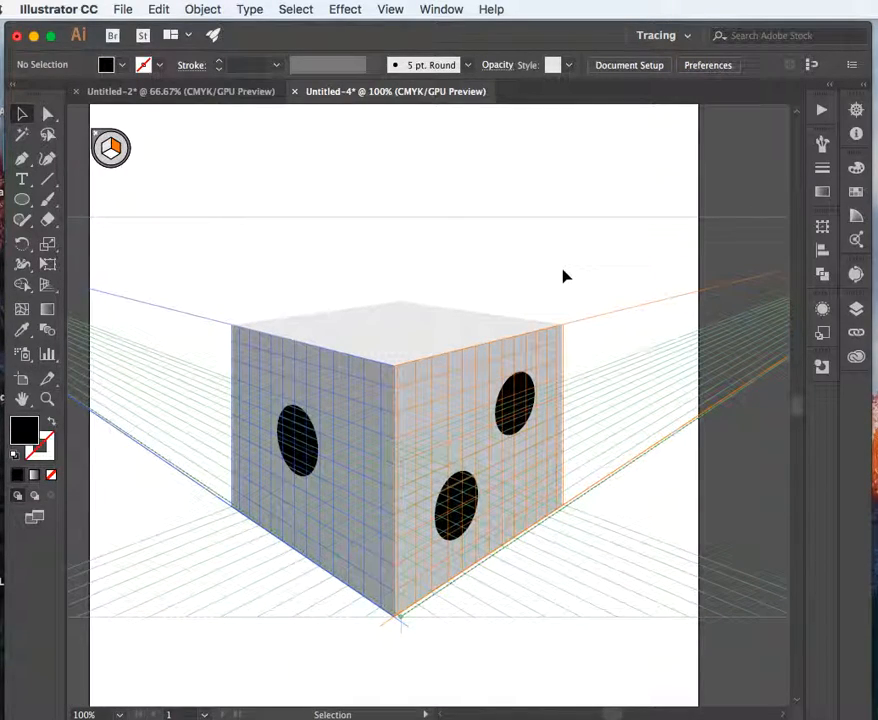
Activate the horizontal grid plane and draw a flat black ellipse on the cube's top face, close to its front left edge
scroll(564, 276, left, 3)
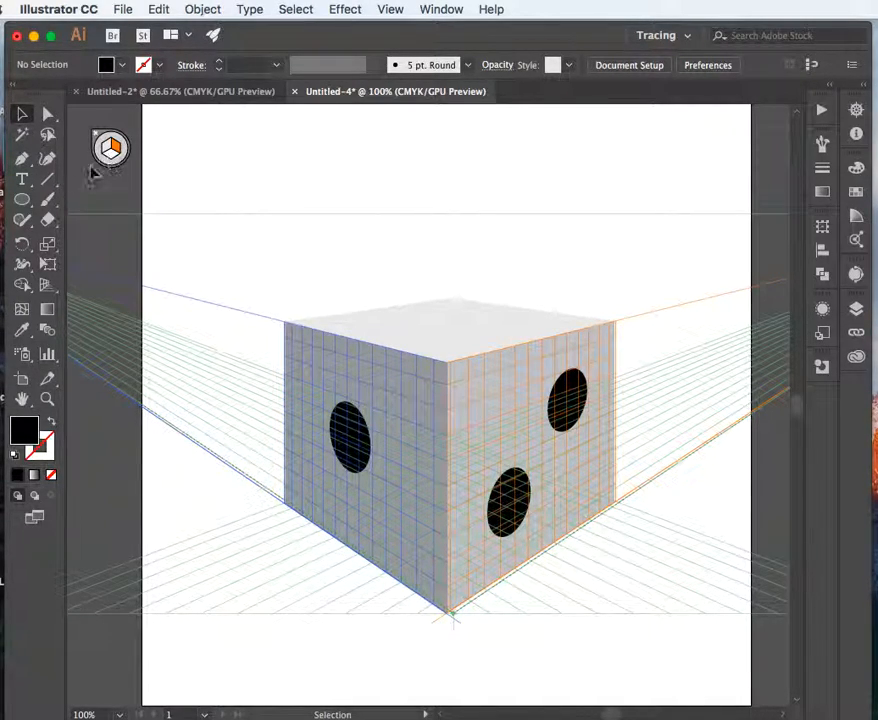
click(20, 199)
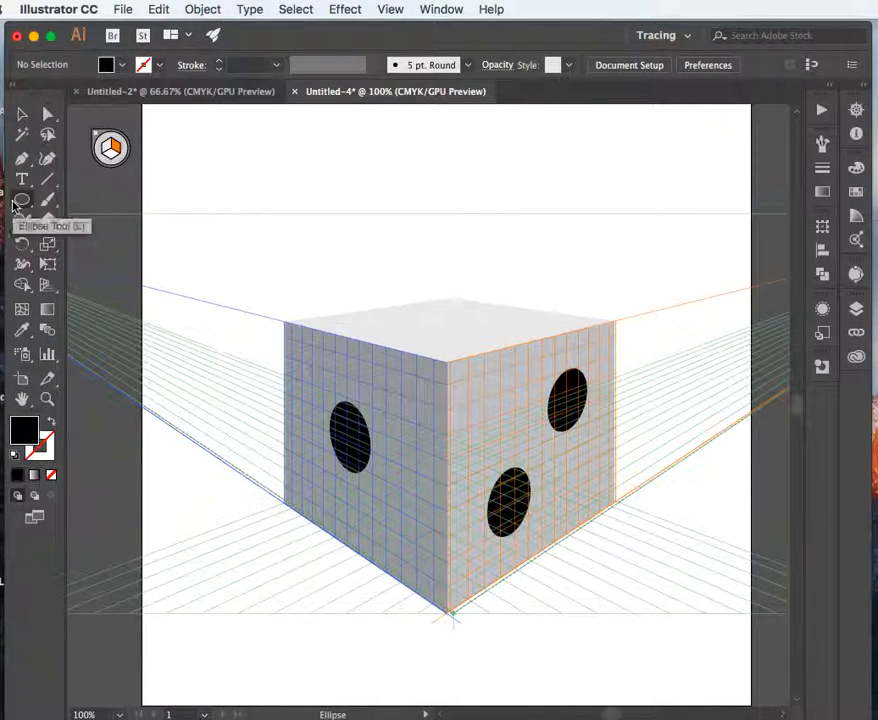
click(111, 156)
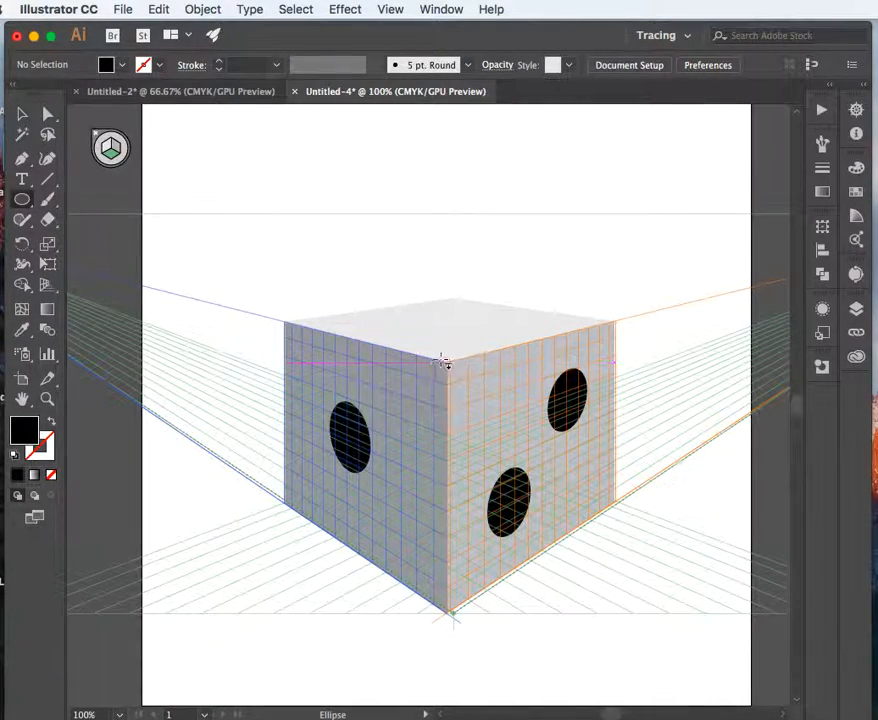
mouse_move(424, 337)
mouse_down()
mouse_move(468, 359)
mouse_move(435, 356)
mouse_up()
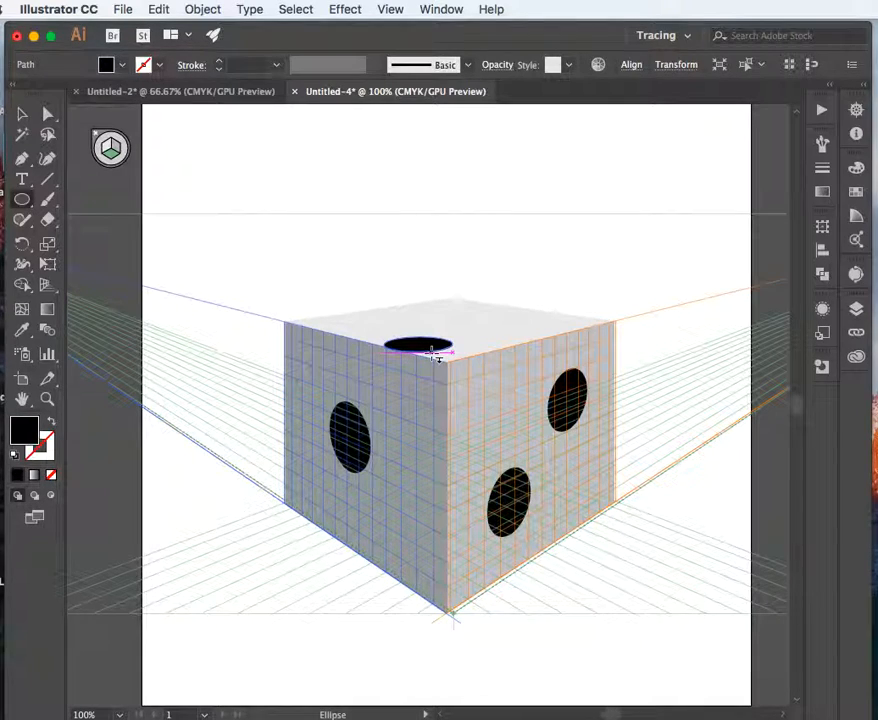
Move the flat ellipse into the front corner of the top face, centred above the cube's front vertical edge
click(23, 116)
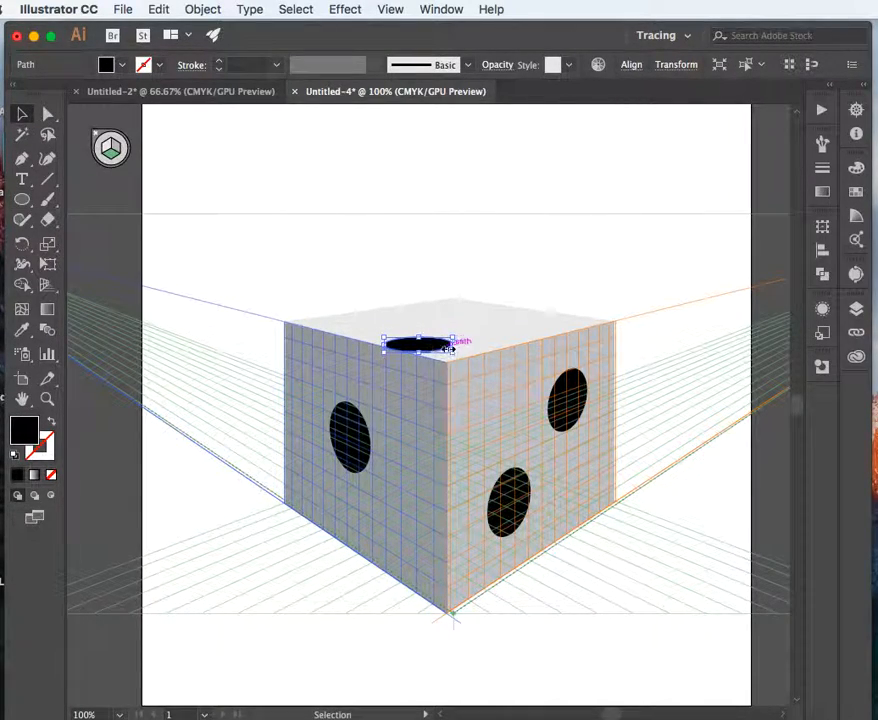
drag(436, 351, 467, 345)
key(Down)
key(Down)
key(Left)
key(Left)
key(Down)
key(Down)
key(Left)
key(Left)
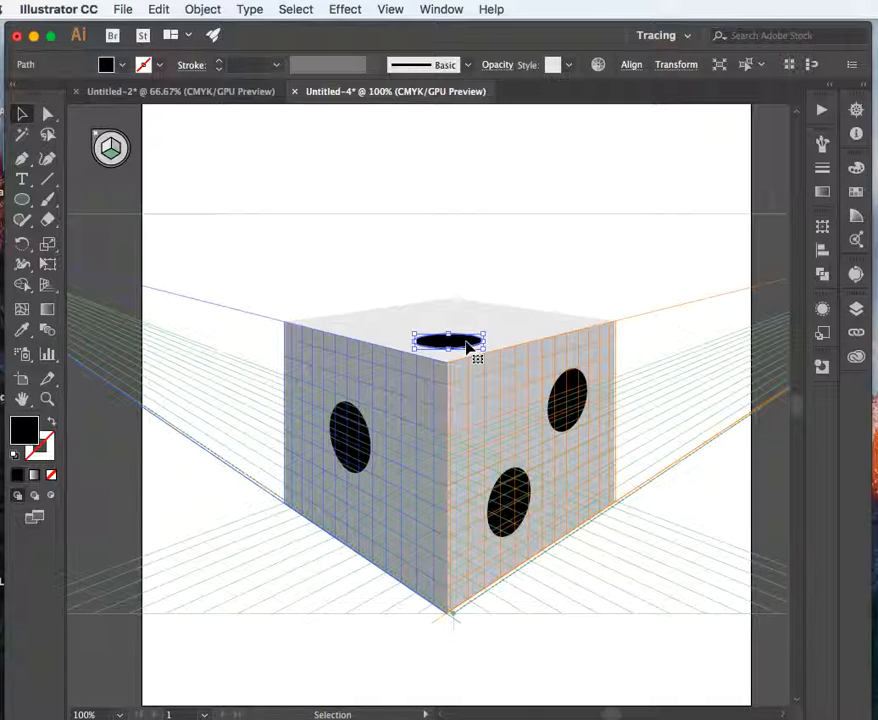
Copy the front dot and place three duplicates near the back, left and right corners of the top face
key(super+c)
key(super+v)
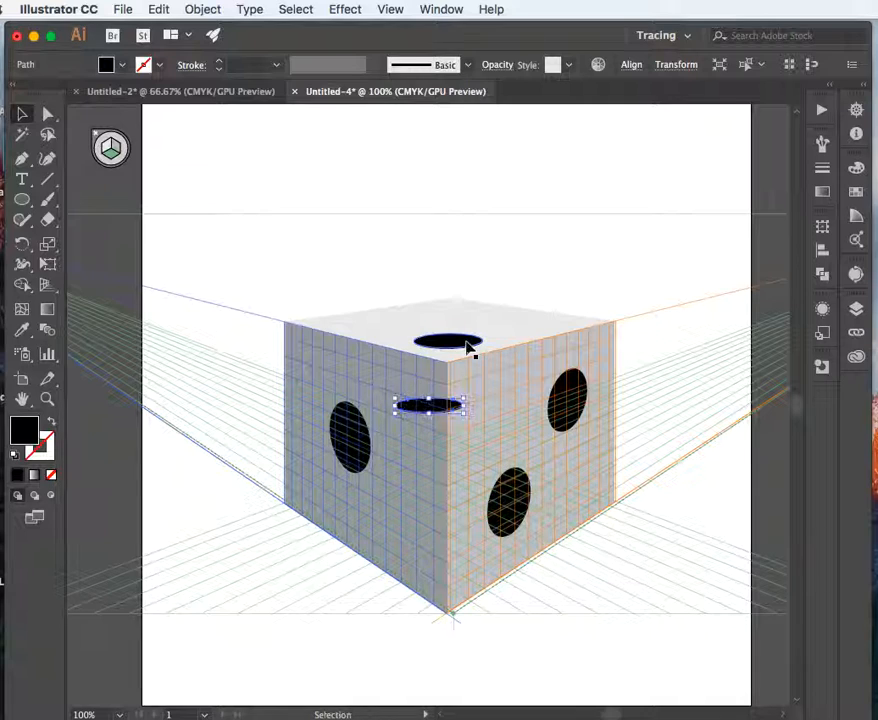
drag(440, 410, 465, 318)
key(super+v)
drag(453, 410, 386, 328)
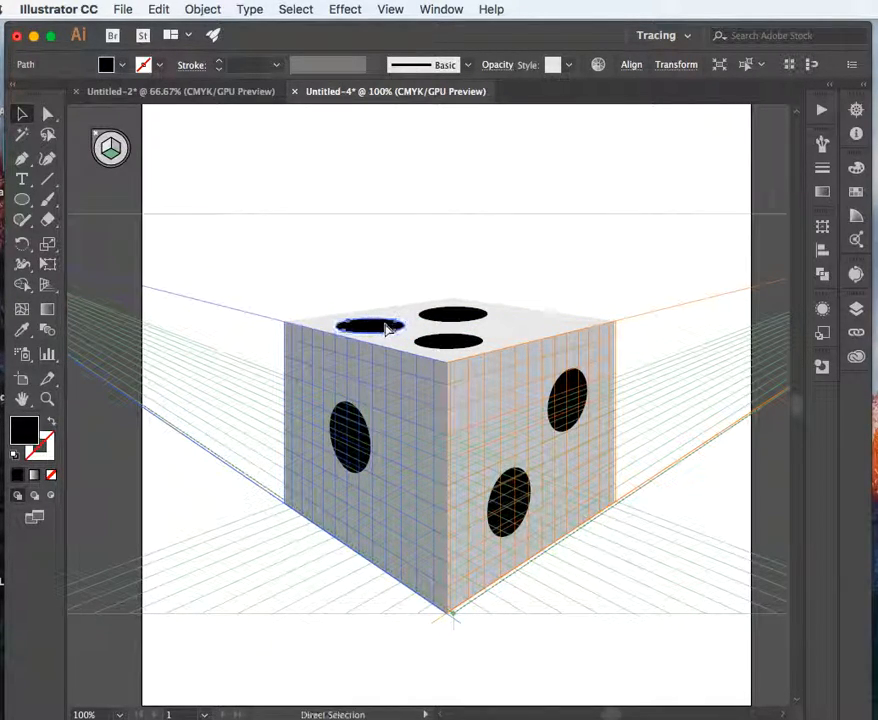
key(super+v)
drag(441, 405, 541, 326)
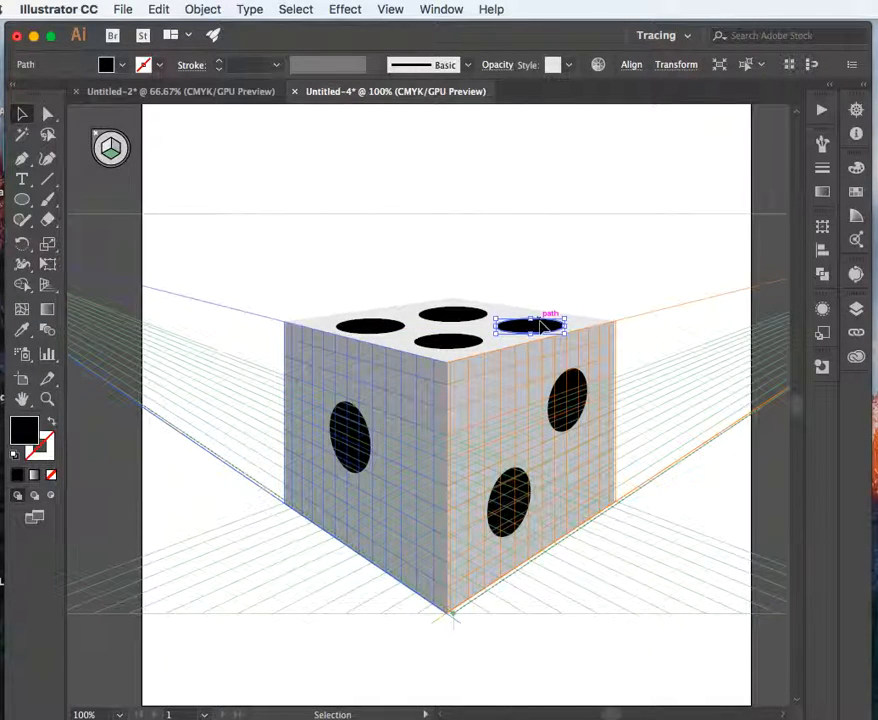
click(547, 277)
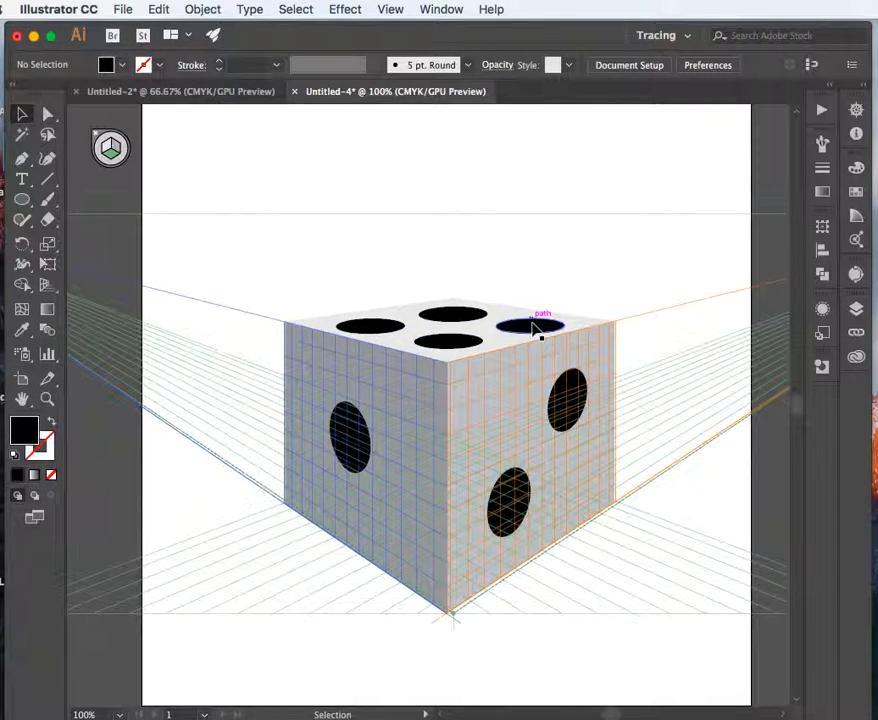
Scale down the back dot on the top face, shift it slightly right to recentre it, and deselect it
key(super+plus)
key(super+plus)
key(super+plus)
scroll(533, 328, up, 1)
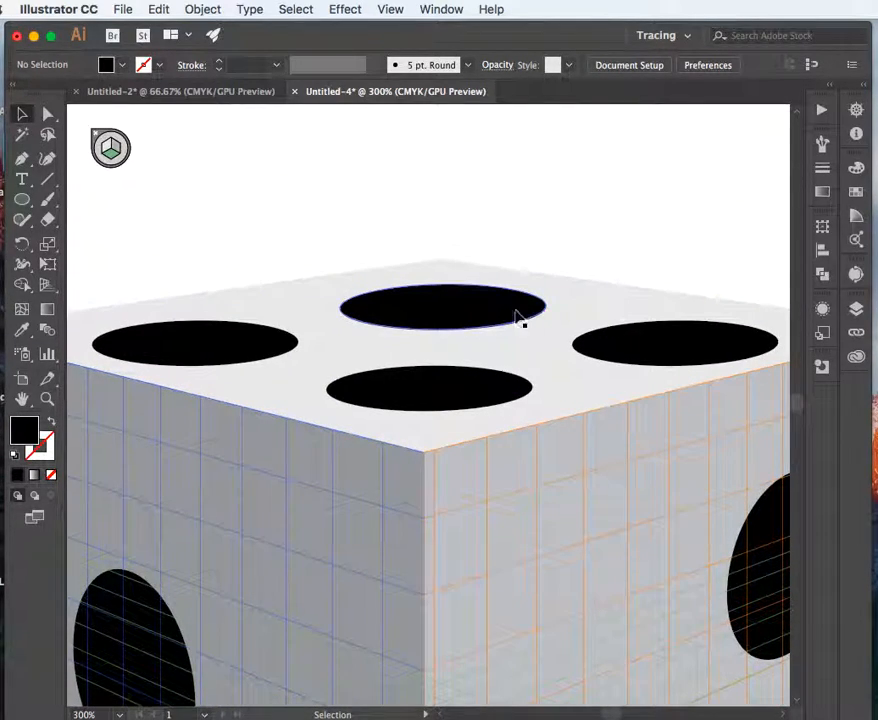
click(441, 316)
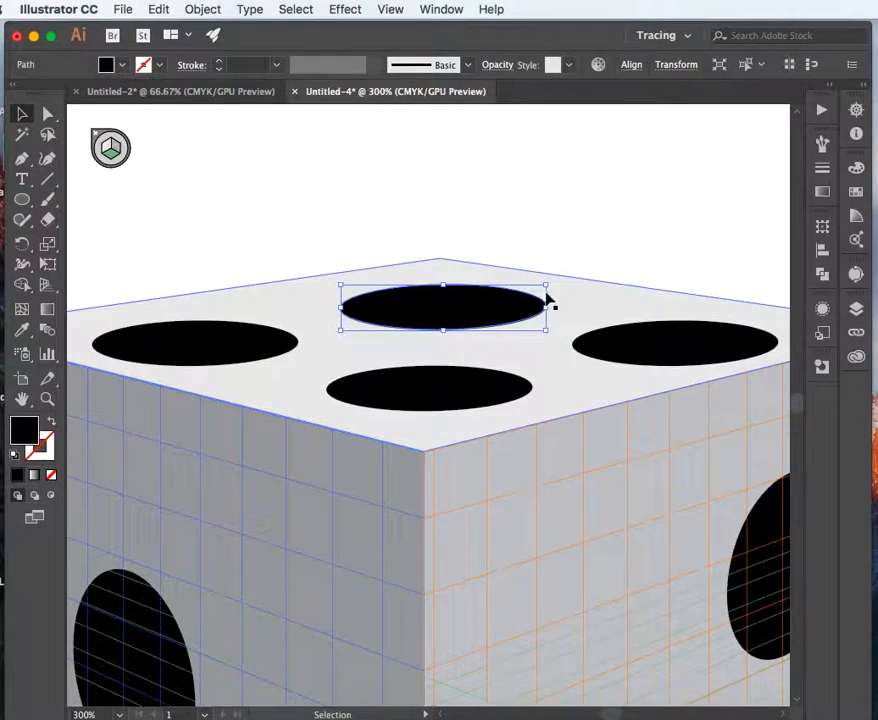
drag(547, 336, 521, 328)
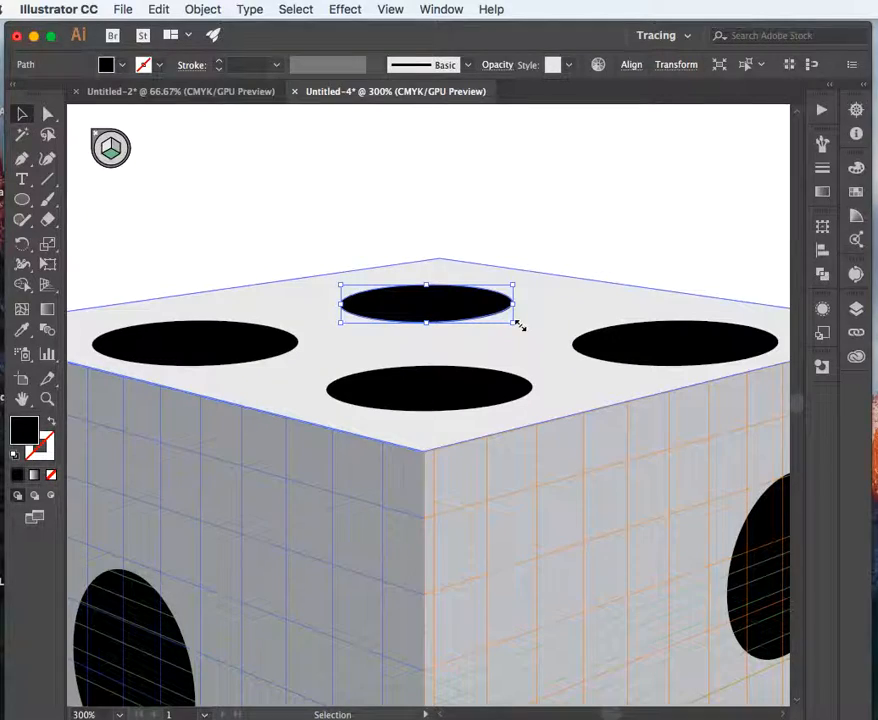
drag(468, 306, 481, 306)
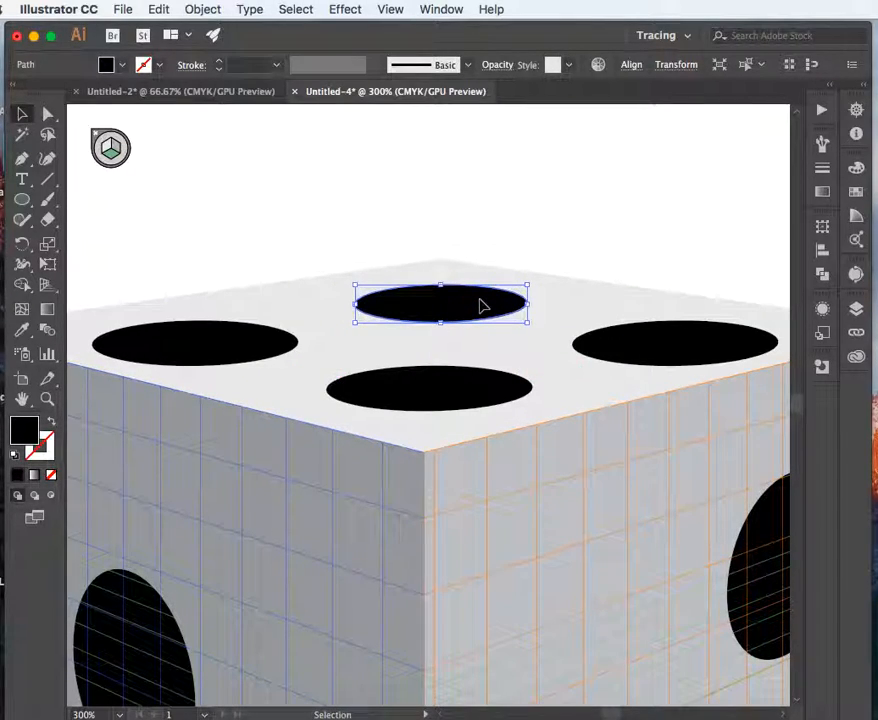
click(510, 220)
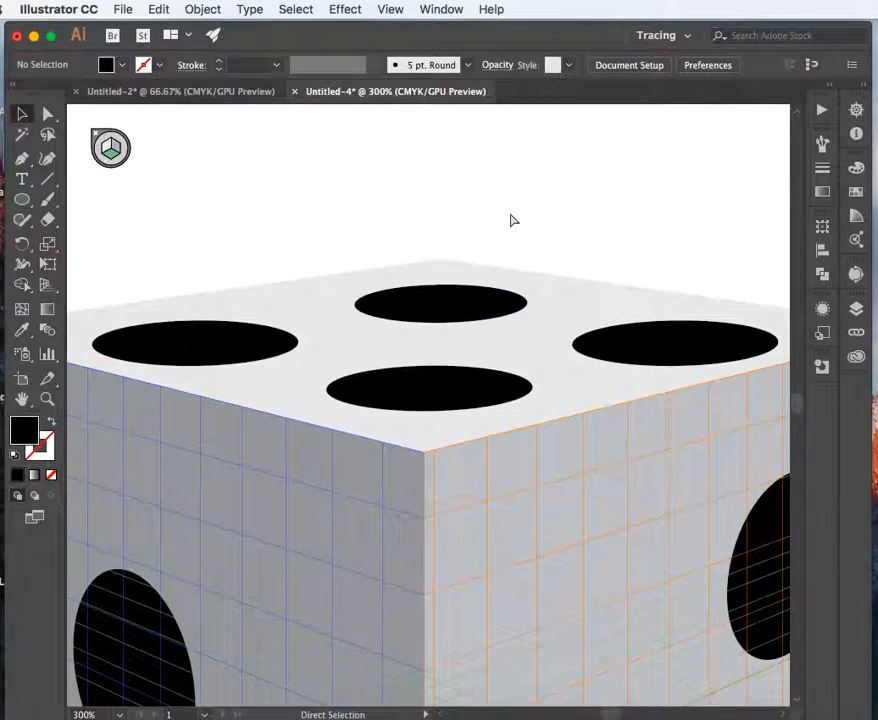
Hide the perspective grid so only the finished die remains on the artboard
key(super+0)
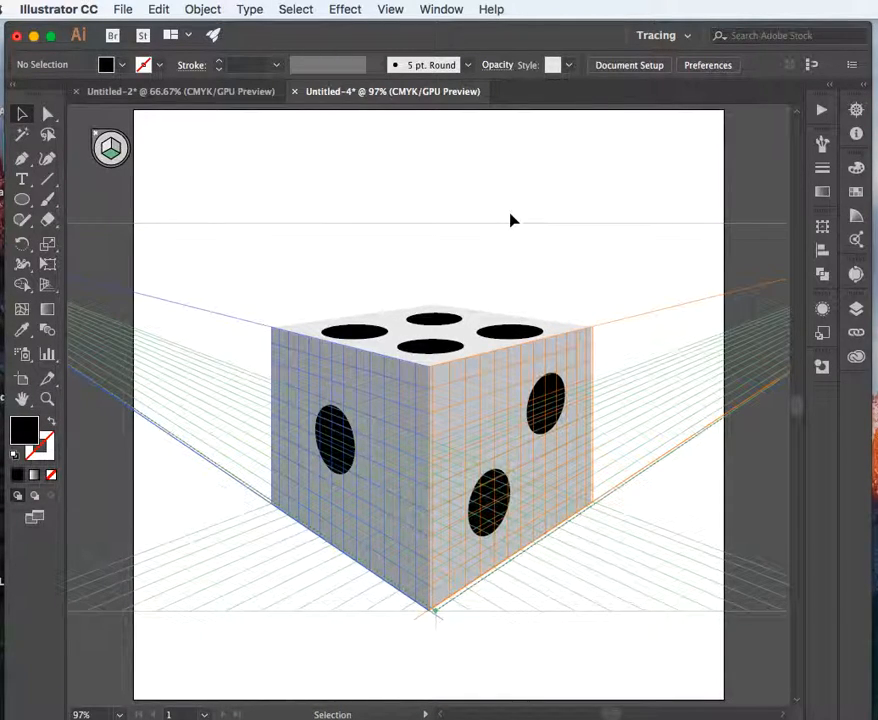
click(47, 285)
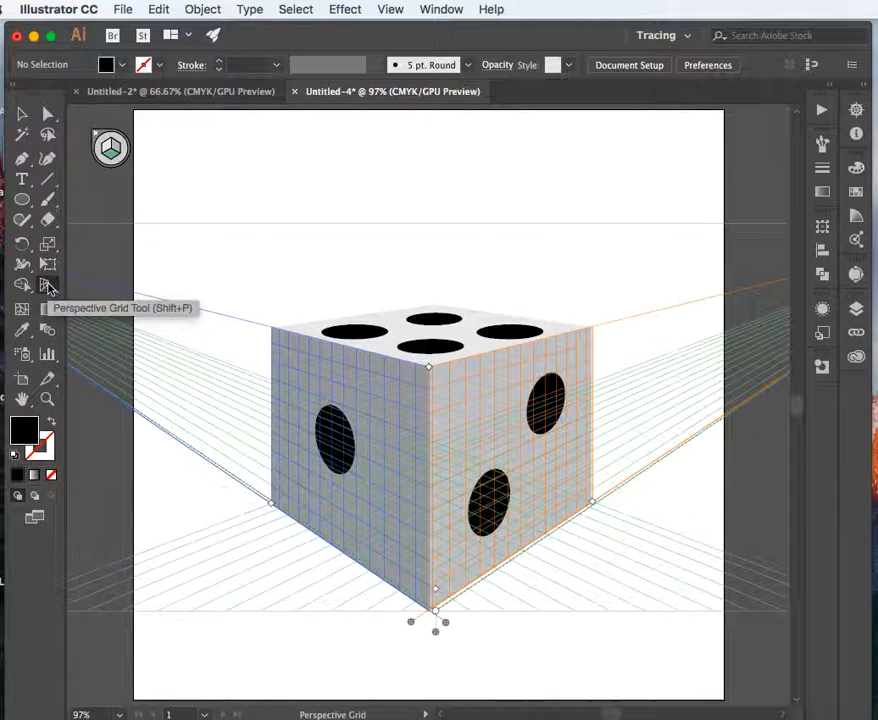
key(shift+v)
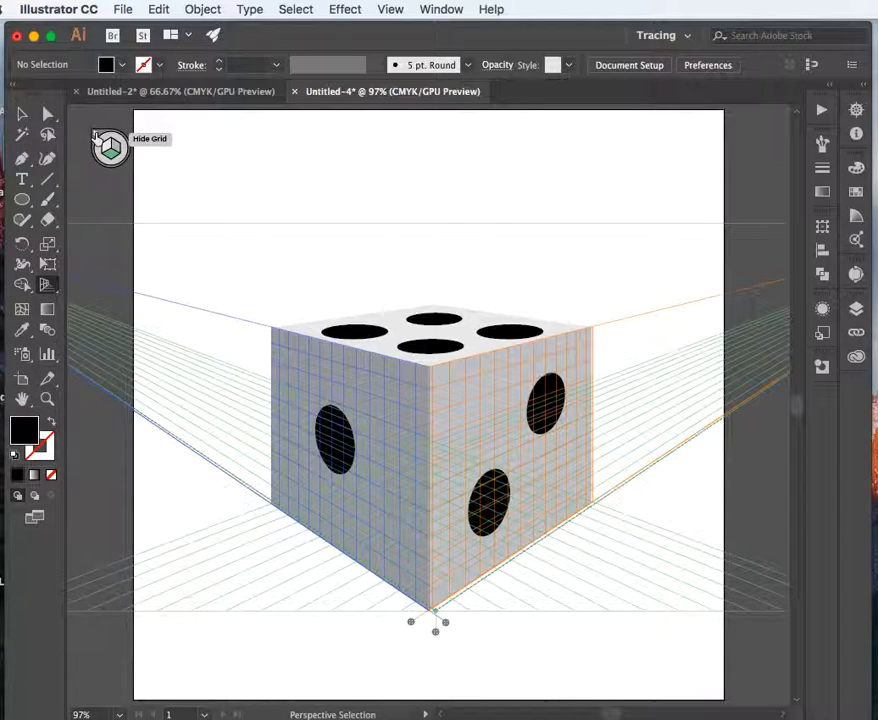
click(98, 140)
key(super+minus)
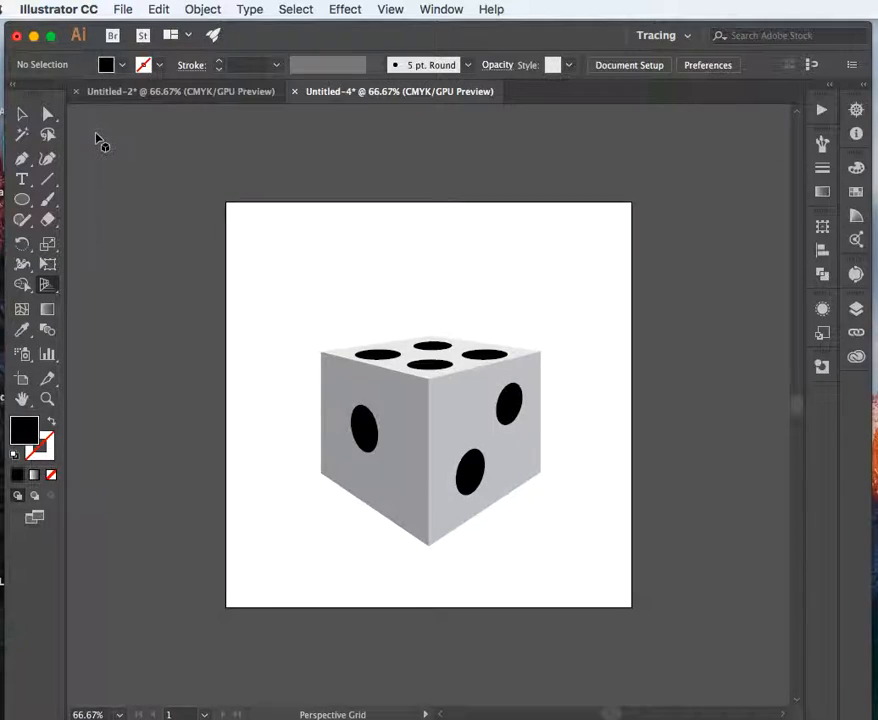